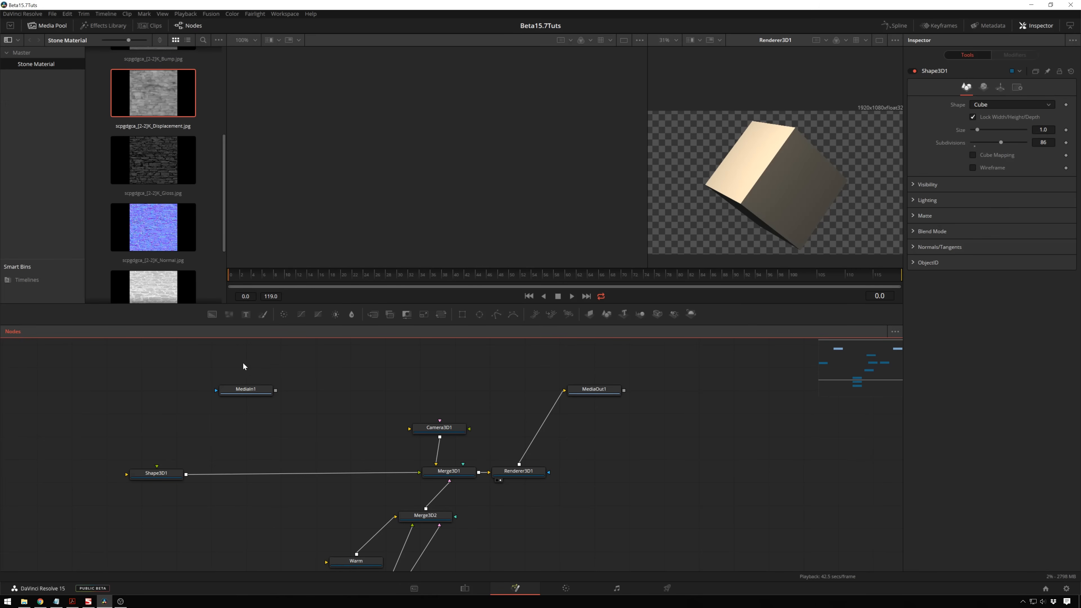
# Try the Plane primitive on the Shape3D1 node and return the shape to Cube.
pyautogui.moveTo(748, 194); pyautogui.dragTo(762, 186)
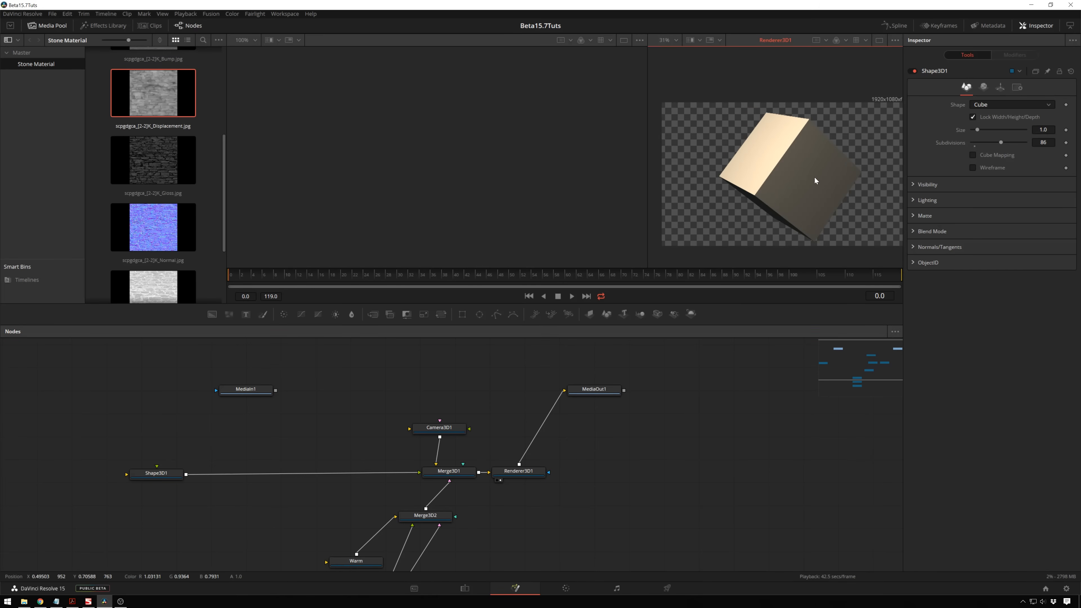
pyautogui.moveTo(277, 436); pyautogui.dragTo(298, 413)
pyautogui.moveTo(184, 451); pyautogui.dragTo(168, 447)
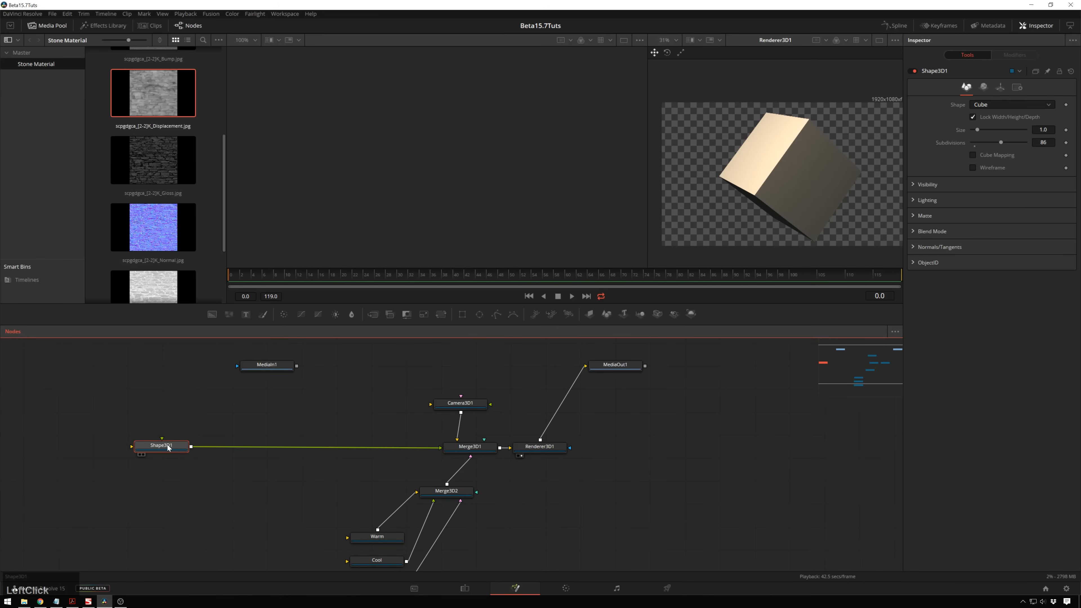
pyautogui.click(1014, 105)
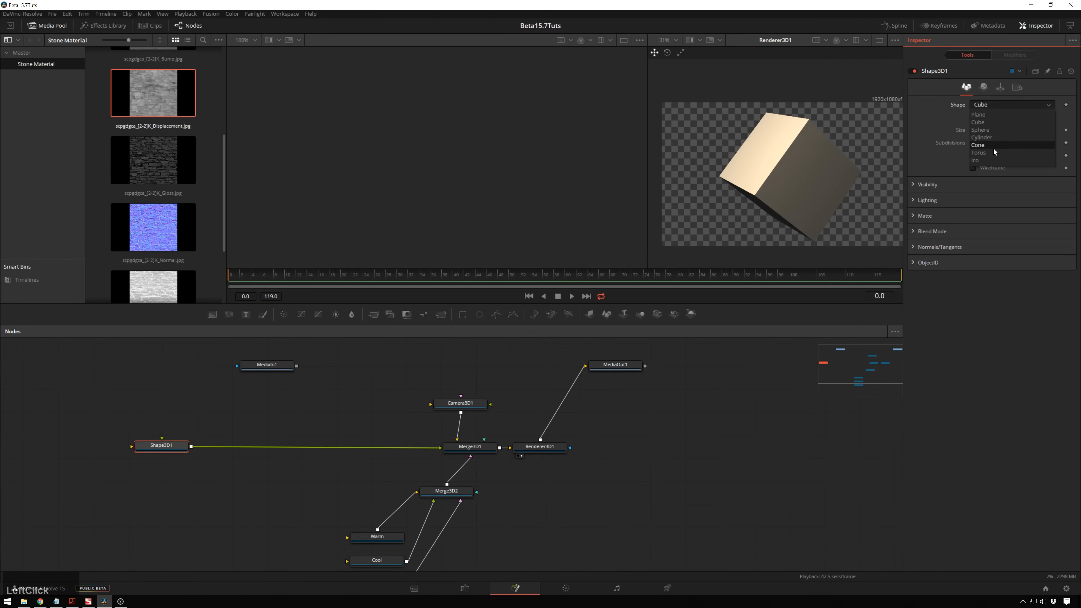
pyautogui.click(978, 114)
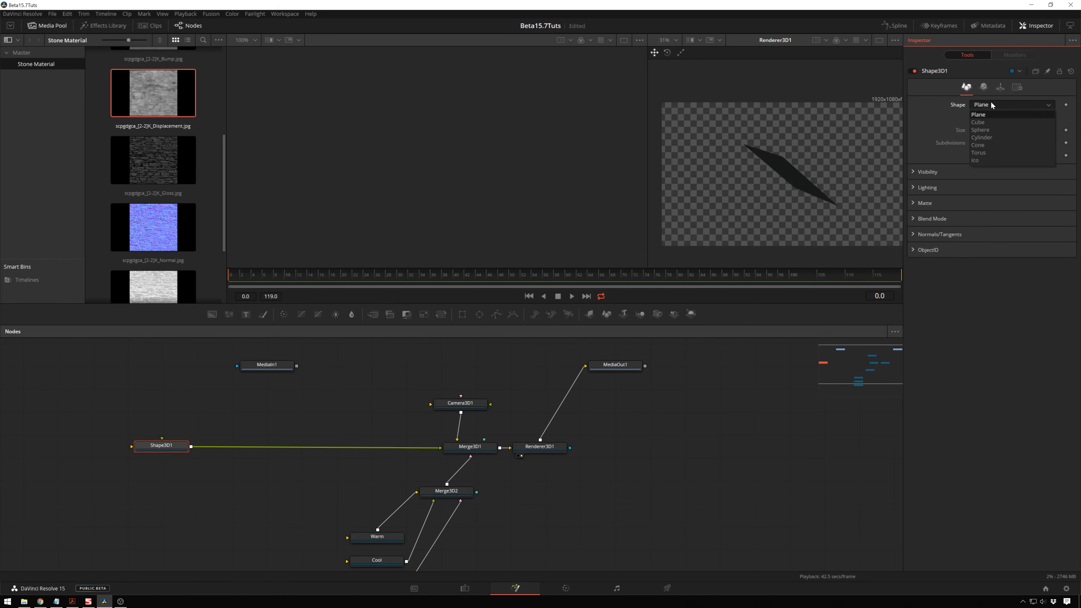
pyautogui.click(996, 122)
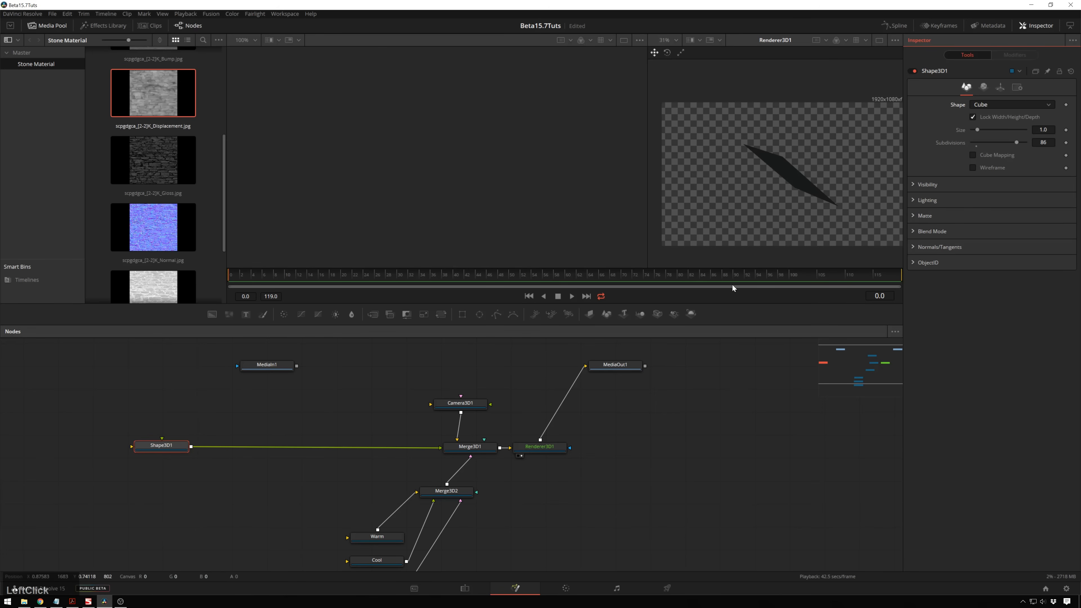
pyautogui.click(272, 405)
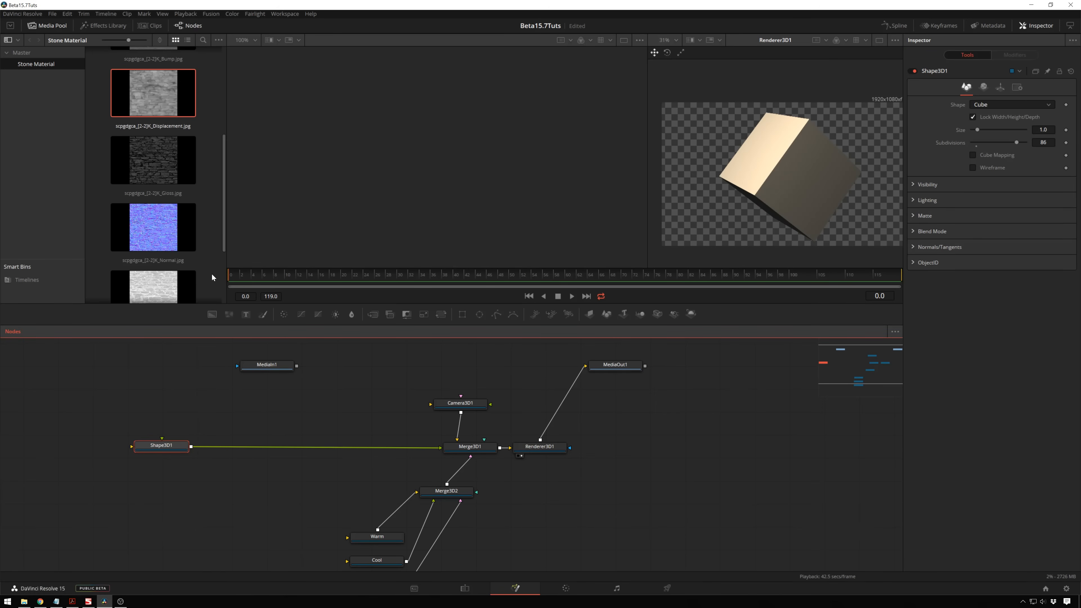
# Look through the texture maps in the Stone Material bin.
pyautogui.scroll(5, 178, 126)
pyautogui.scroll(-5, 162, 186)
pyautogui.scroll(-2, 161, 186)
# Switch to the Quixel Megascans site in Chrome, look through its free materials, and return to DaVinci Resolve.
pyautogui.click(72, 598)
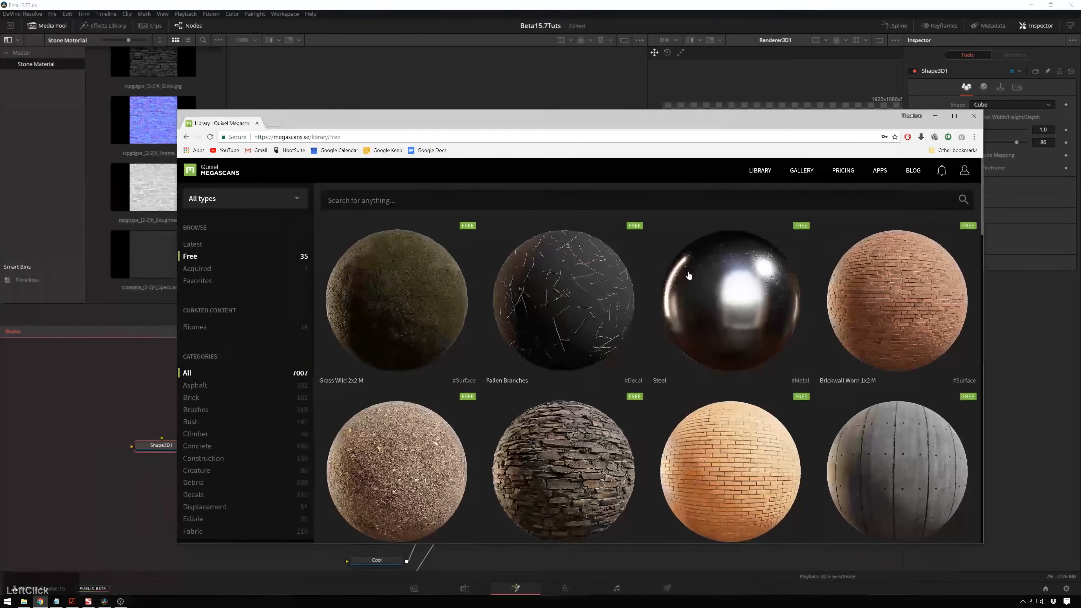
pyautogui.scroll(-3, 554, 341)
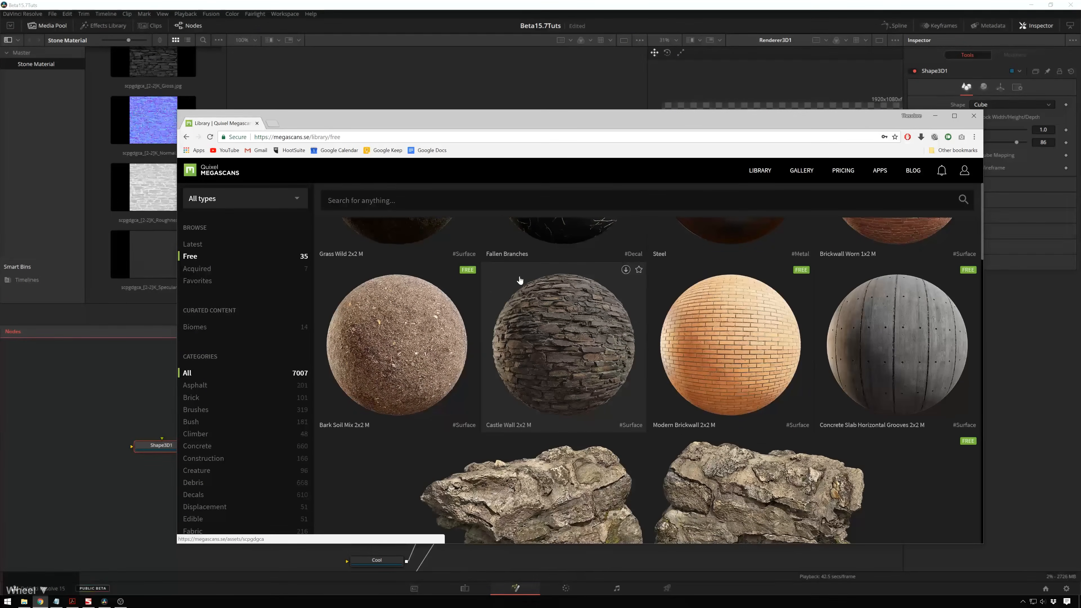
pyautogui.scroll(2, 553, 324)
pyautogui.scroll(-15, 609, 294)
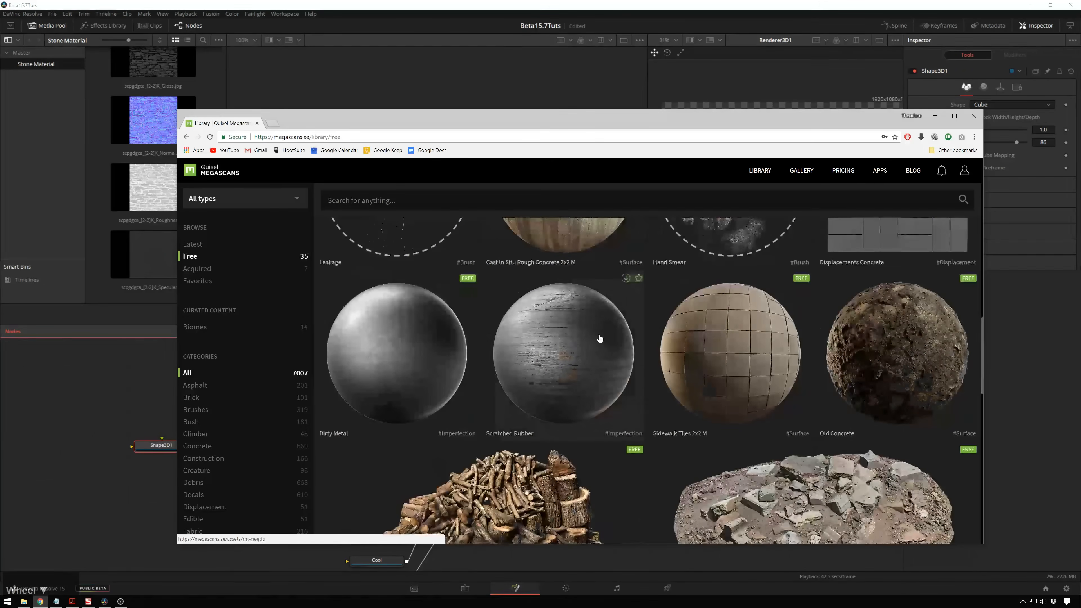
pyautogui.scroll(6, 553, 427)
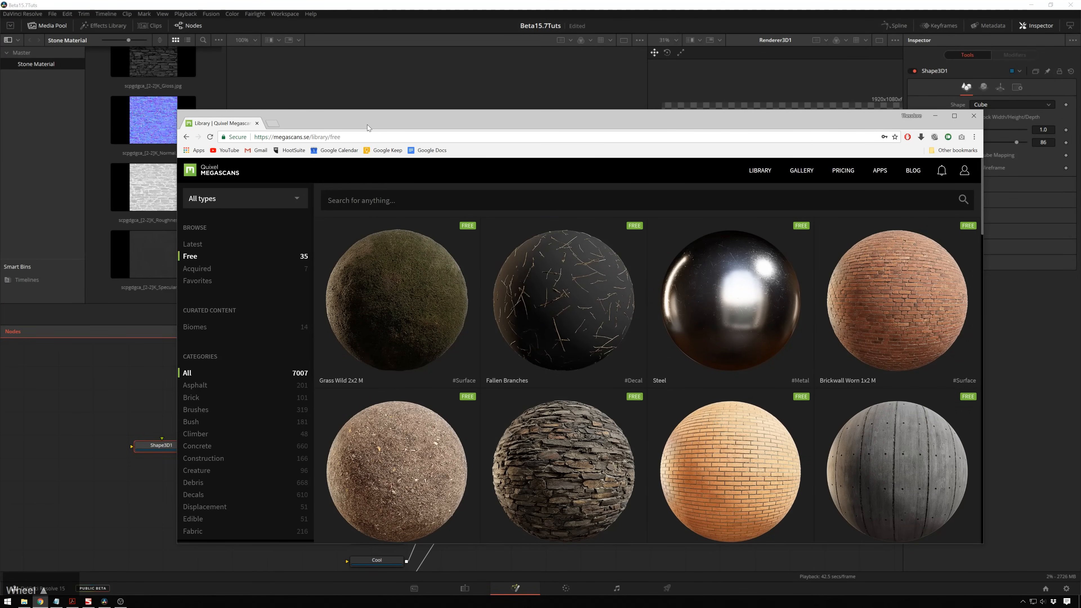
pyautogui.click(935, 116)
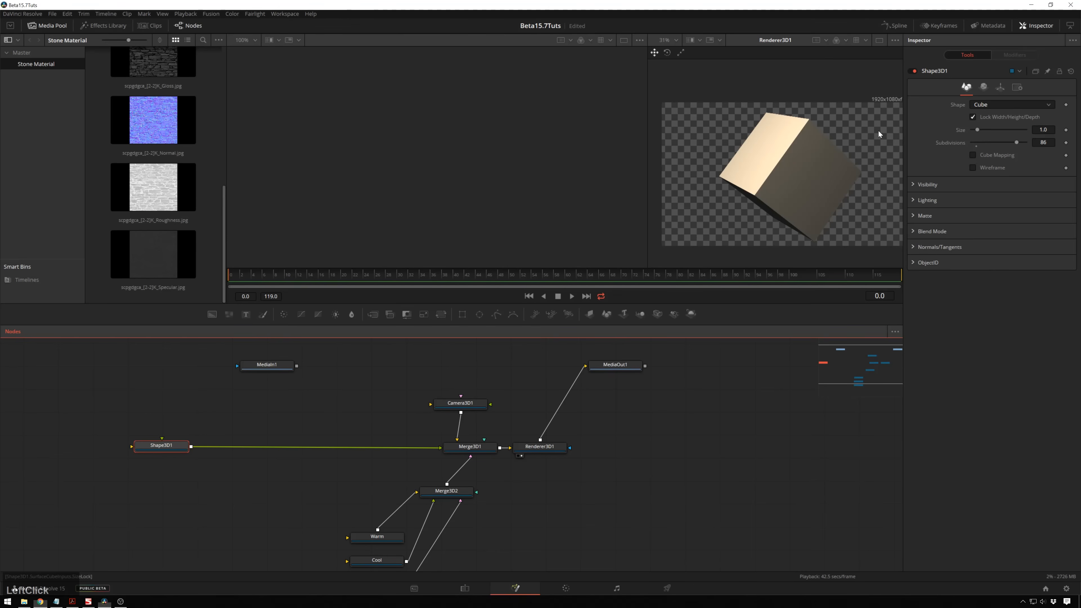
# Add a CookTorrance material node above the Shape3D1 node and try linking its material output to the shape.
pyautogui.click(335, 406)
pyautogui.moveTo(240, 460); pyautogui.dragTo(208, 471)
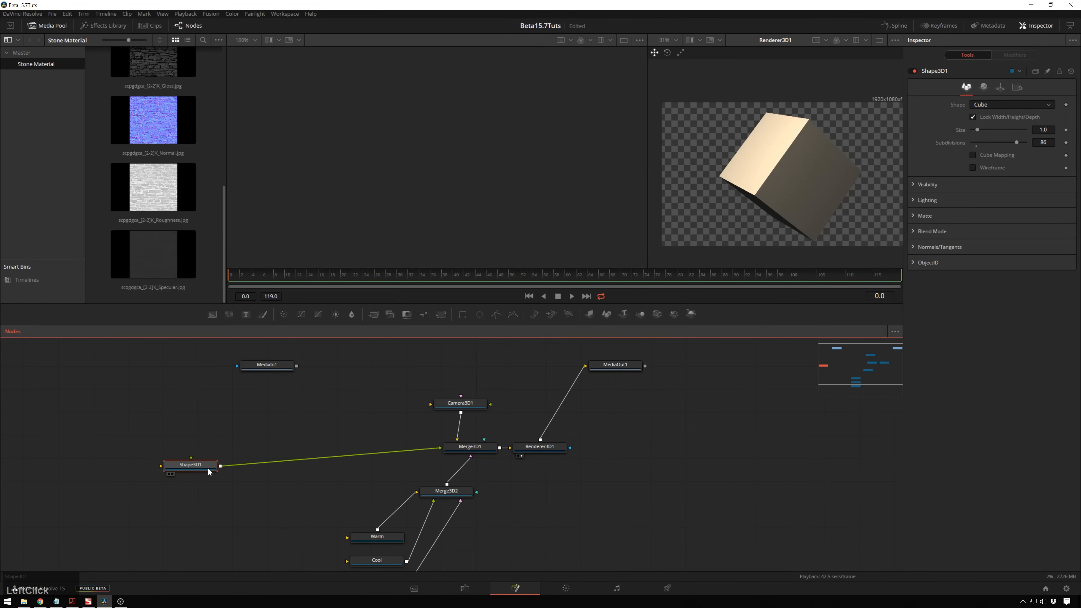
pyautogui.click(272, 415)
pyautogui.rightClick(301, 405)
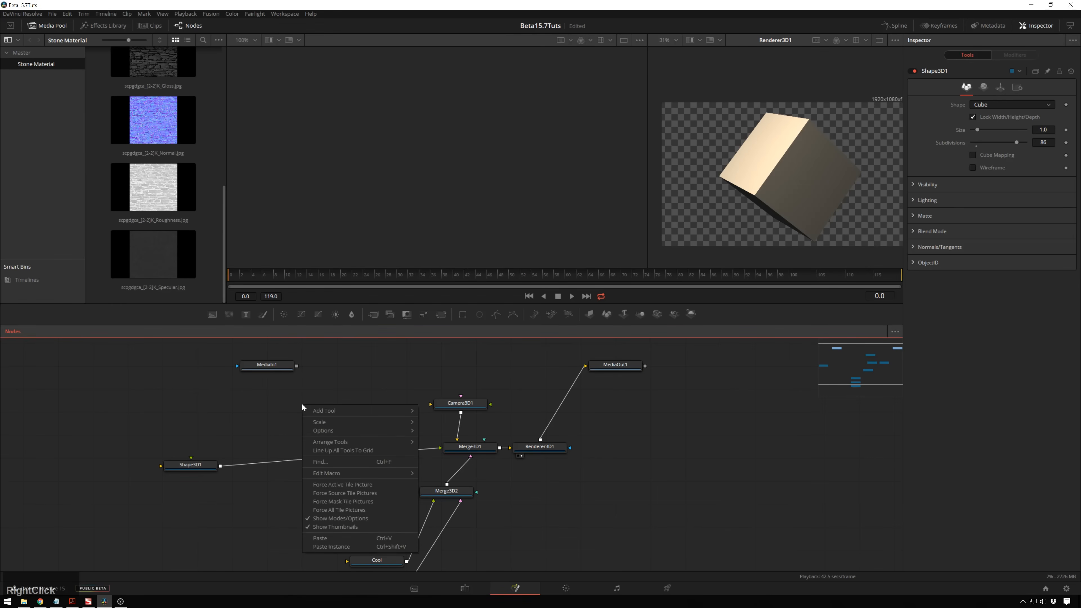
pyautogui.click(333, 412)
pyautogui.moveTo(464, 402)
pyautogui.moveTo(520, 352)
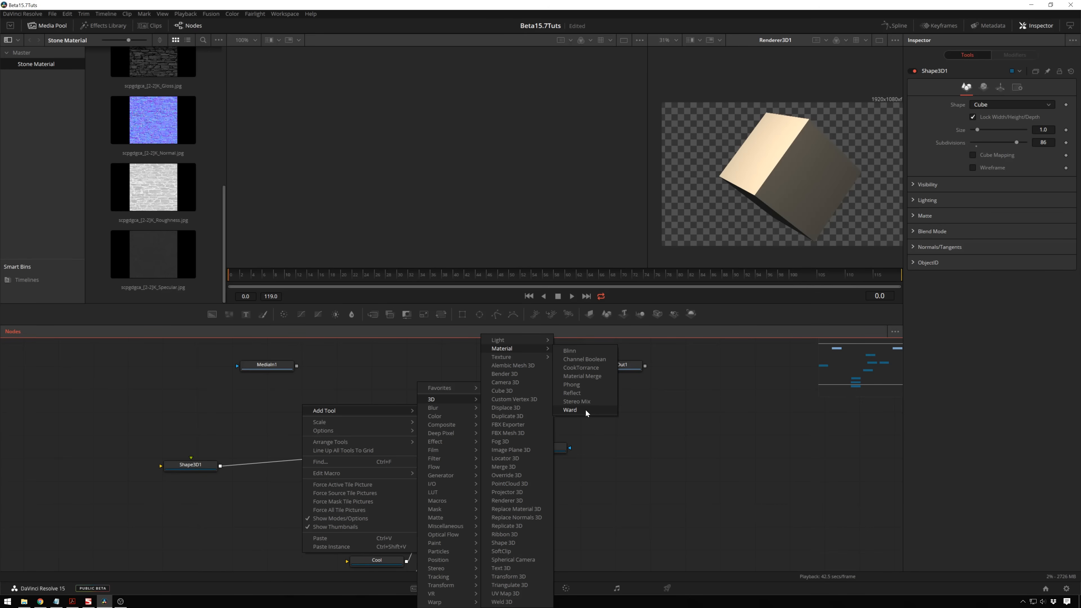
pyautogui.click(599, 368)
pyautogui.moveTo(305, 411); pyautogui.dragTo(299, 423)
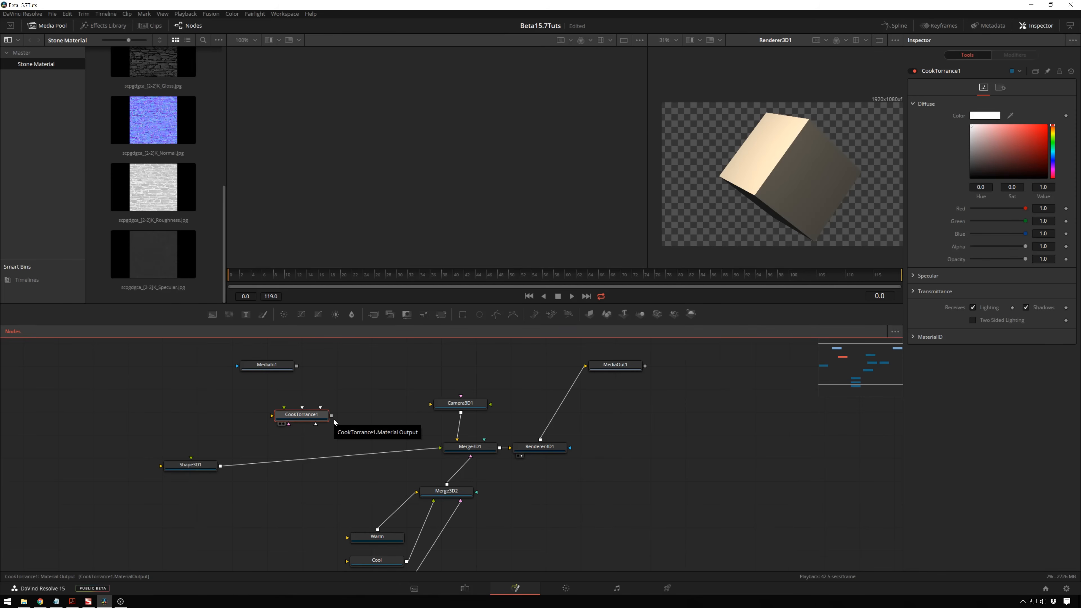
pyautogui.moveTo(332, 417); pyautogui.dragTo(214, 464)
pyautogui.click(232, 445)
# Insert a Replace Material 3D node between Shape3D1 and Merge3D1 and feed the CookTorrance material into it.
pyautogui.click(337, 492)
pyautogui.hotkey('shift', 'space')
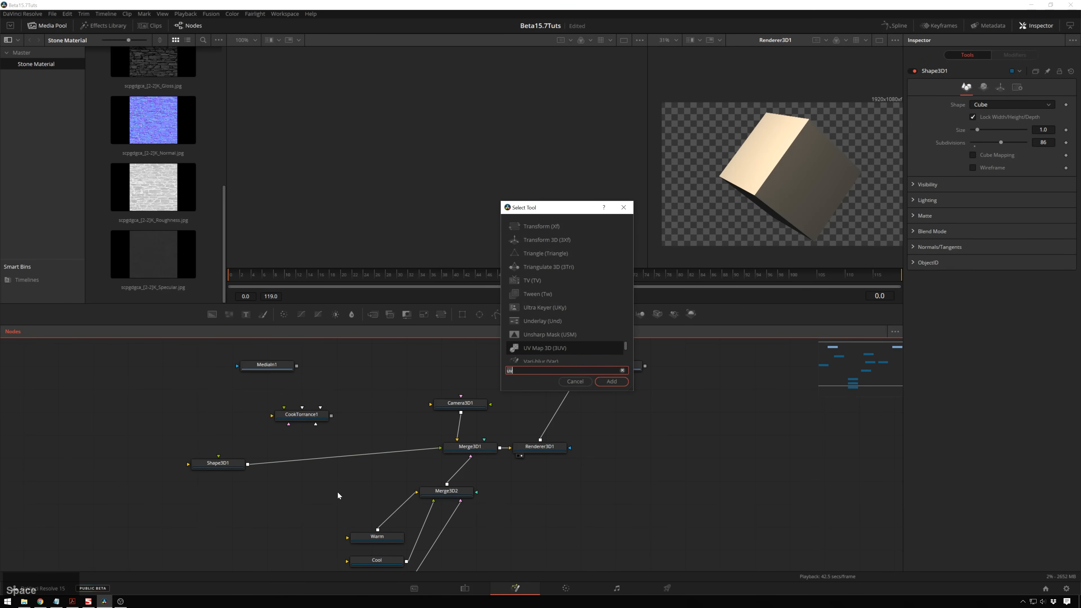
pyautogui.write('replace')
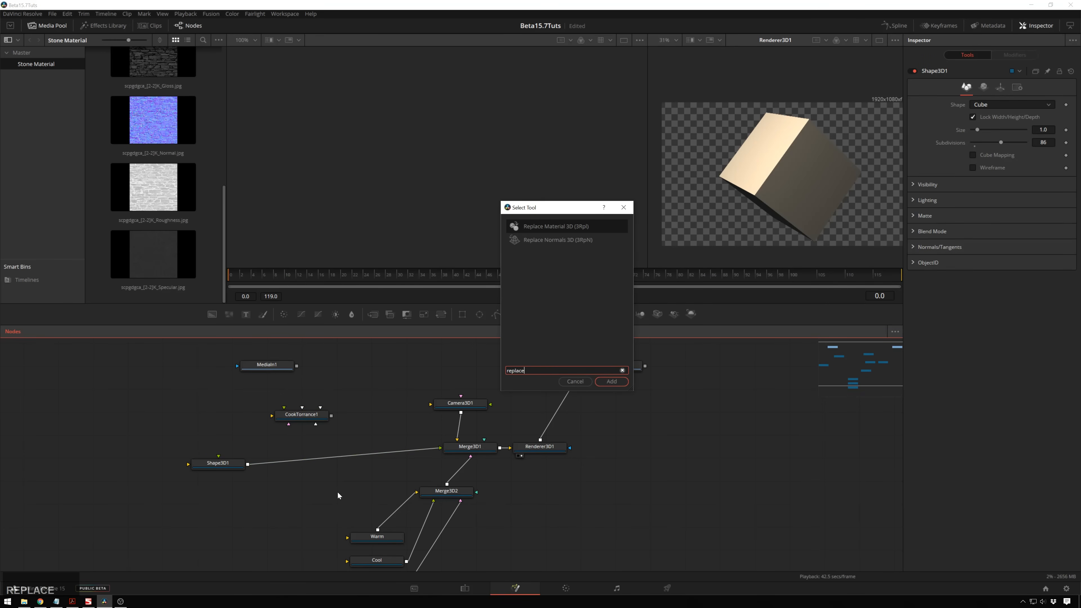
pyautogui.press('Return')
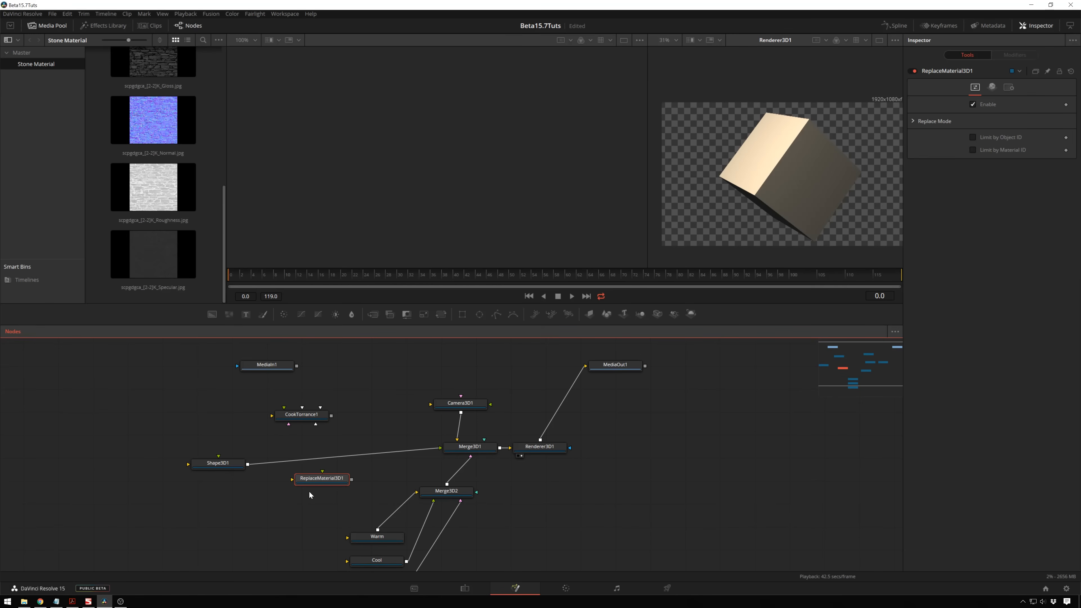
pyautogui.moveTo(325, 481)
pyautogui.mouseDown()
pyautogui.moveTo(368, 454)
pyautogui.moveTo(322, 462)
pyautogui.mouseUp()
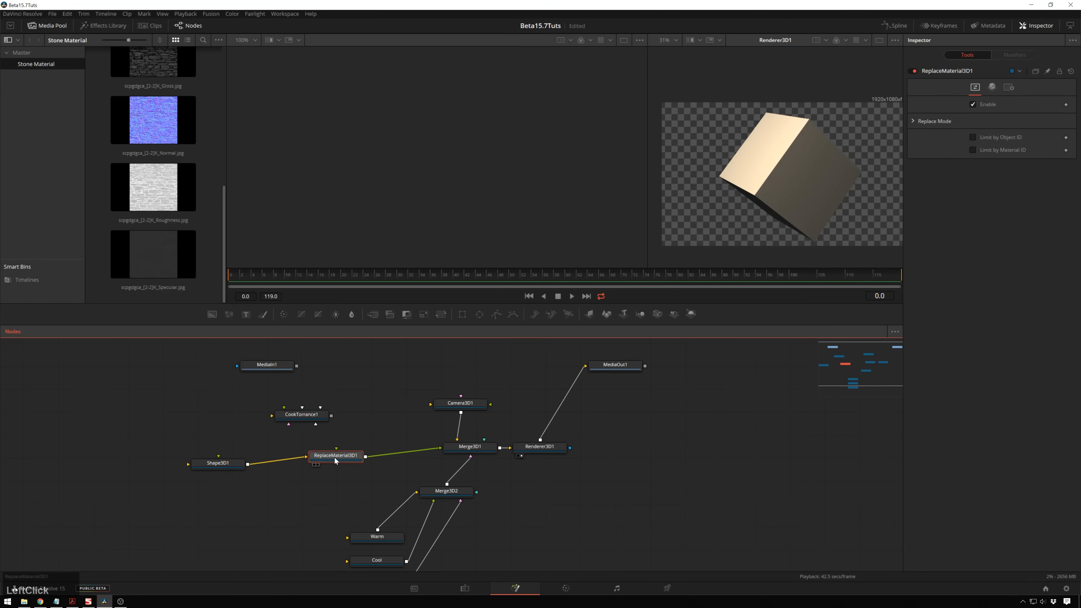
pyautogui.moveTo(332, 415); pyautogui.dragTo(322, 456)
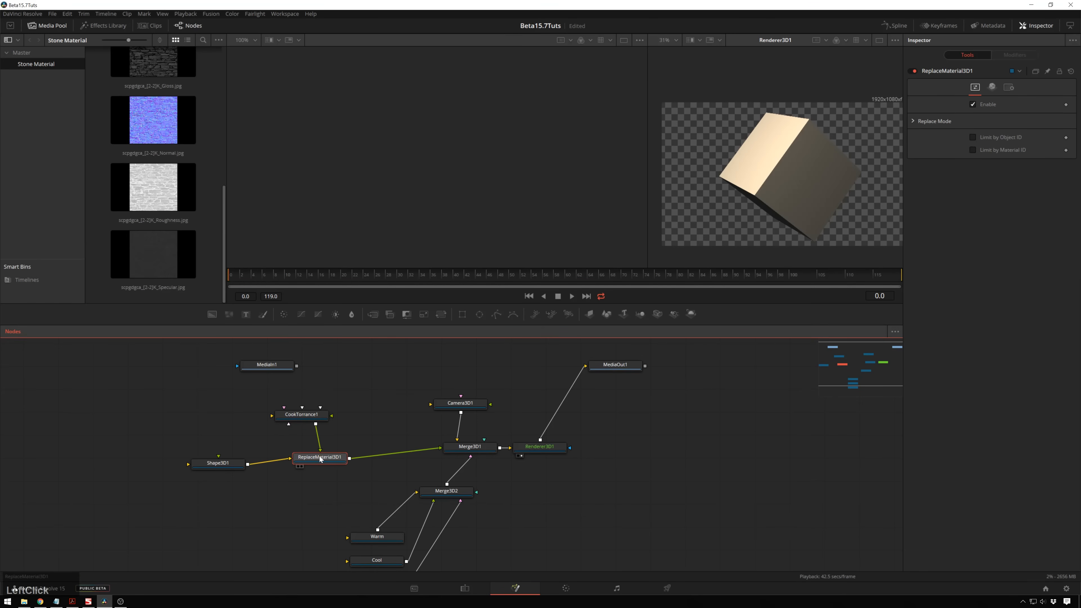
# Set the CookTorrance diffuse color to a muted red with saturation 0.426 and value 0.748, and expand the specular settings.
pyautogui.click(306, 420)
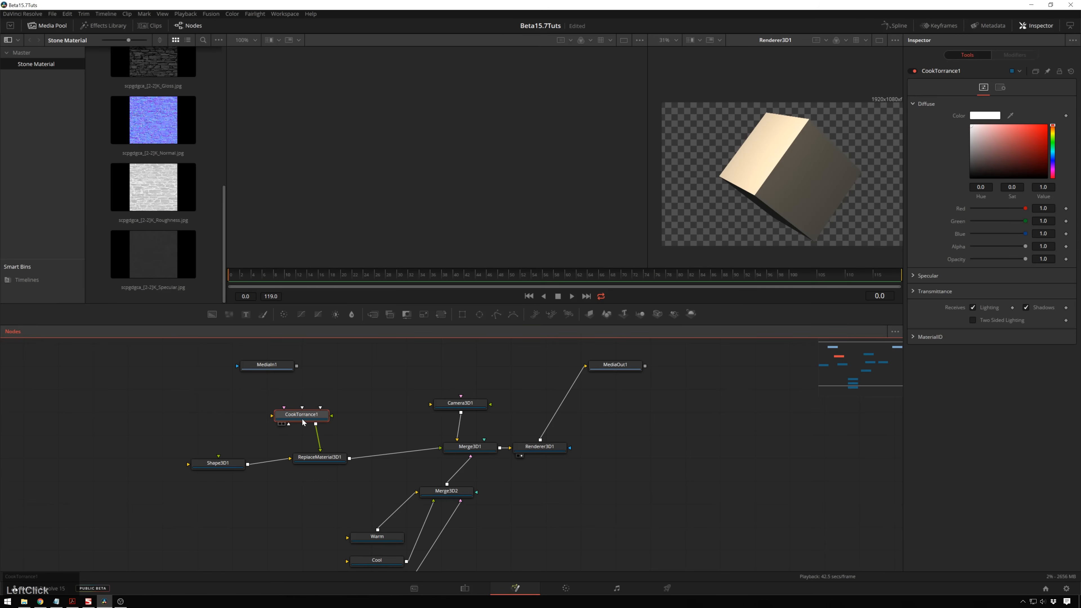
pyautogui.moveTo(989, 125)
pyautogui.mouseDown()
pyautogui.moveTo(1003, 125)
pyautogui.moveTo(1012, 142)
pyautogui.moveTo(993, 142)
pyautogui.moveTo(1003, 139)
pyautogui.mouseUp()
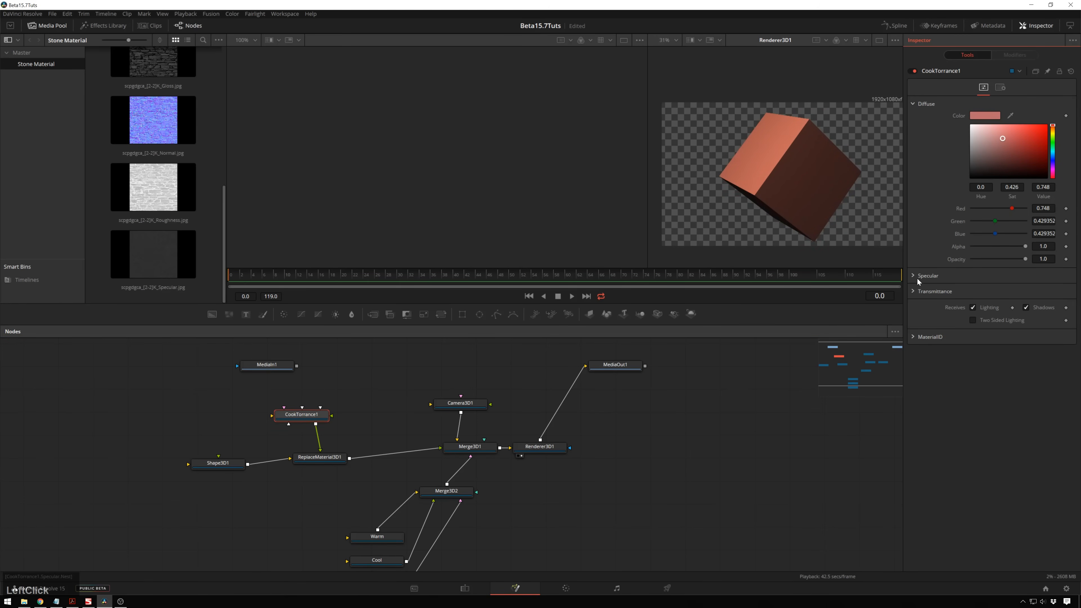
pyautogui.click(919, 276)
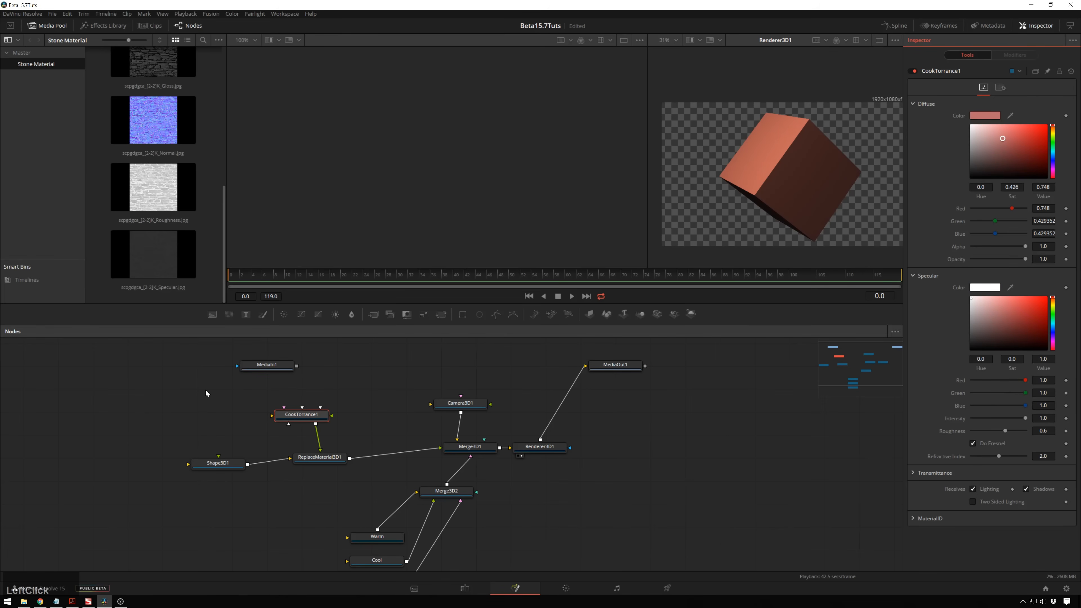
# Connect the CookTorrance material directly to Shape3D1's material input and delete the Replace Material 3D node.
pyautogui.moveTo(323, 449); pyautogui.dragTo(219, 457)
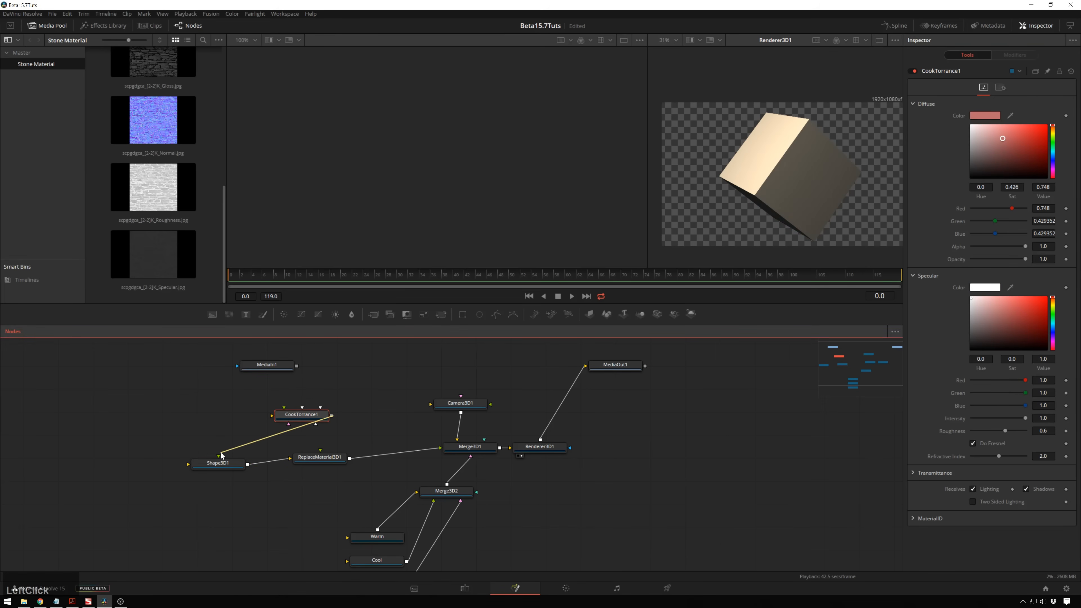
pyautogui.click(328, 457)
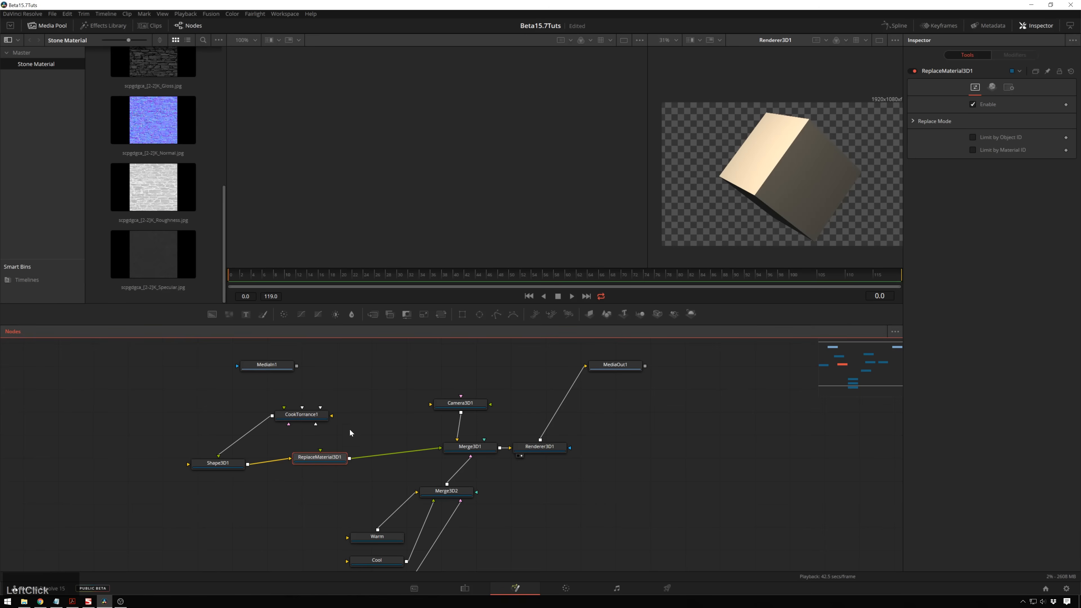
pyautogui.press('Delete')
pyautogui.moveTo(316, 421); pyautogui.dragTo(250, 434)
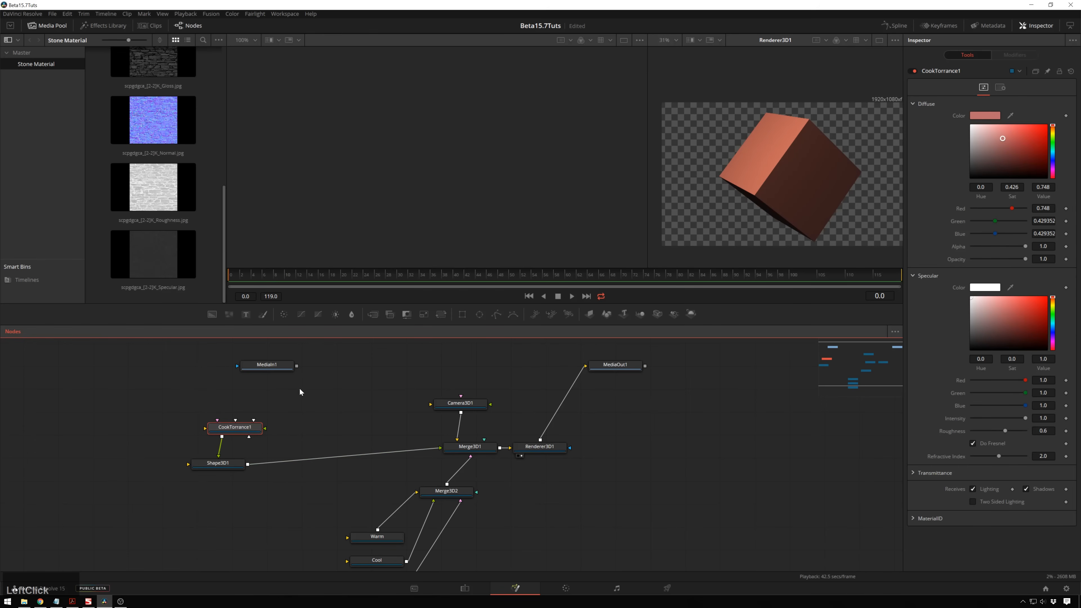
# Add the Albedo texture from the Stone Material bin to the node graph above the CookTorrance node.
pyautogui.middleClick(285, 485)
pyautogui.moveTo(285, 484); pyautogui.dragTo(300, 359)
pyautogui.click(322, 380)
pyautogui.middleClick(291, 356)
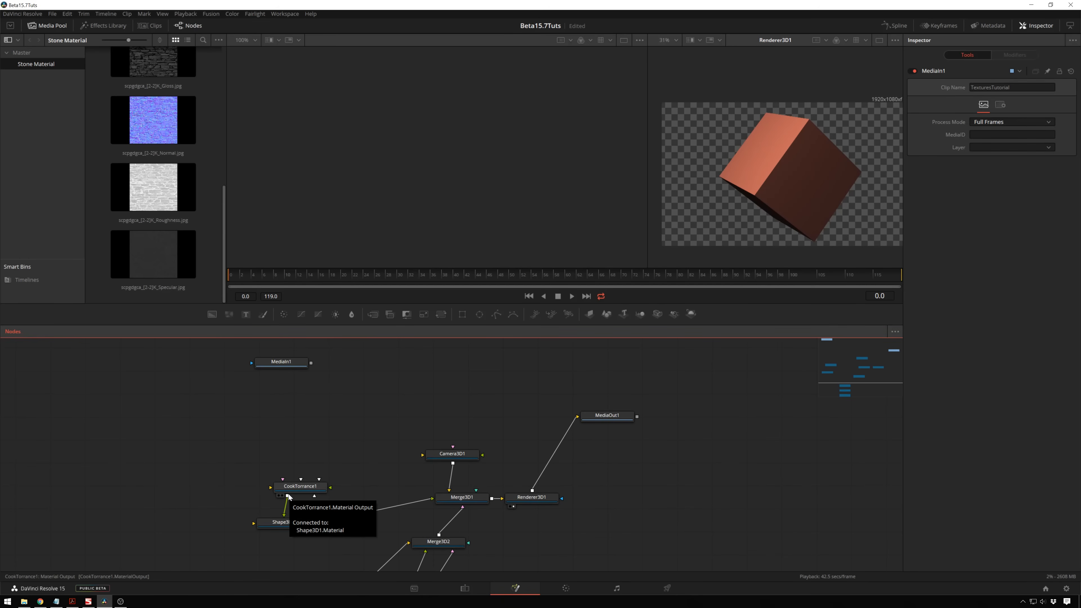
pyautogui.moveTo(309, 492); pyautogui.dragTo(280, 491)
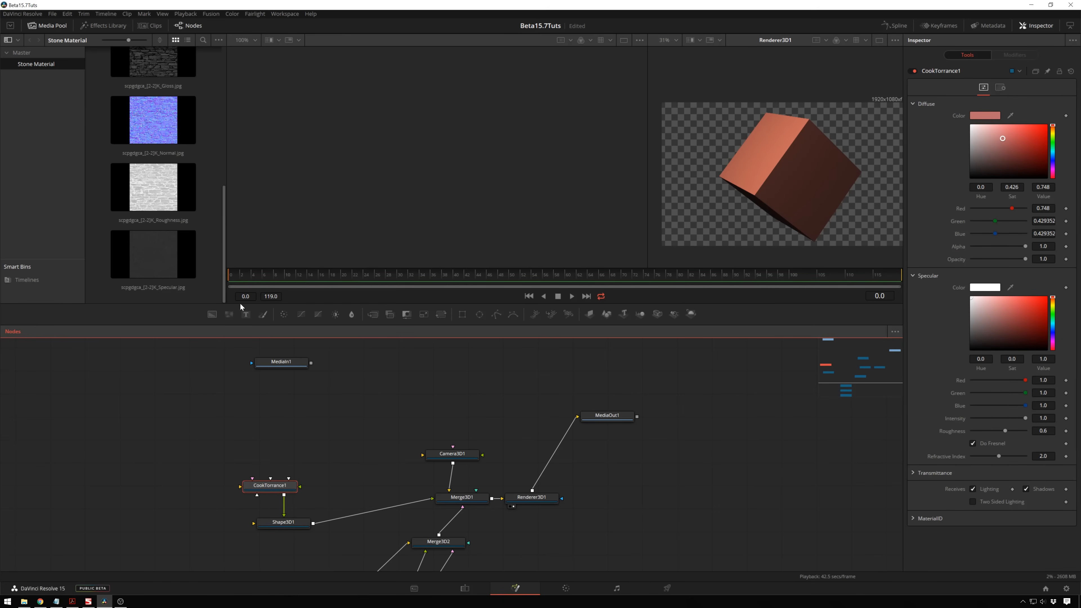
pyautogui.scroll(5, 218, 237)
pyautogui.click(167, 80)
pyautogui.moveTo(157, 78); pyautogui.dragTo(249, 431)
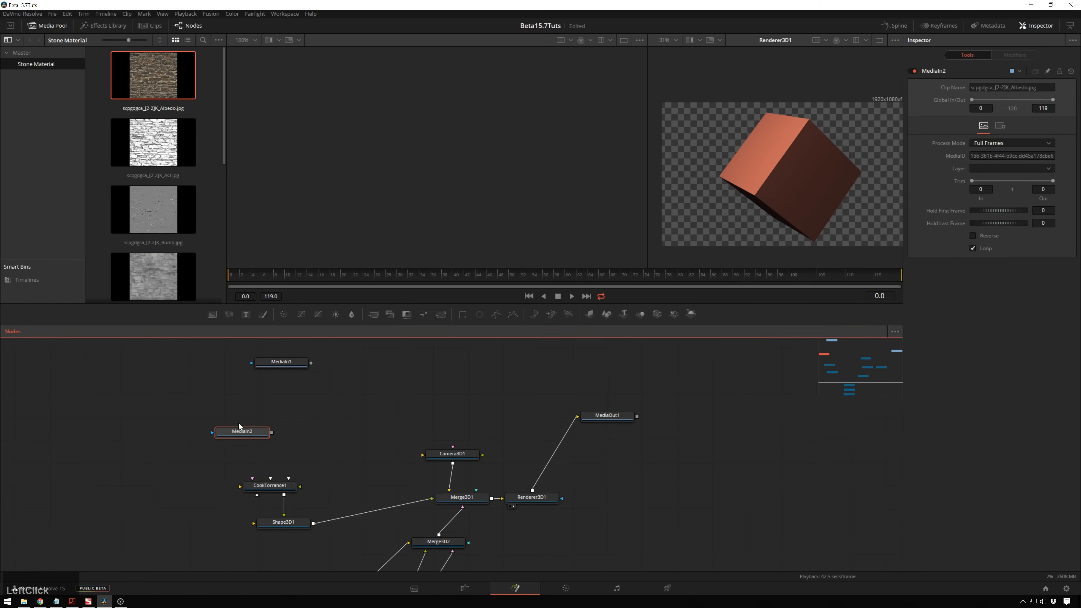
# Rename the albedo media node as diffuse and connect it to the CookTorrance Diffuse Color Material input.
pyautogui.press('F2')
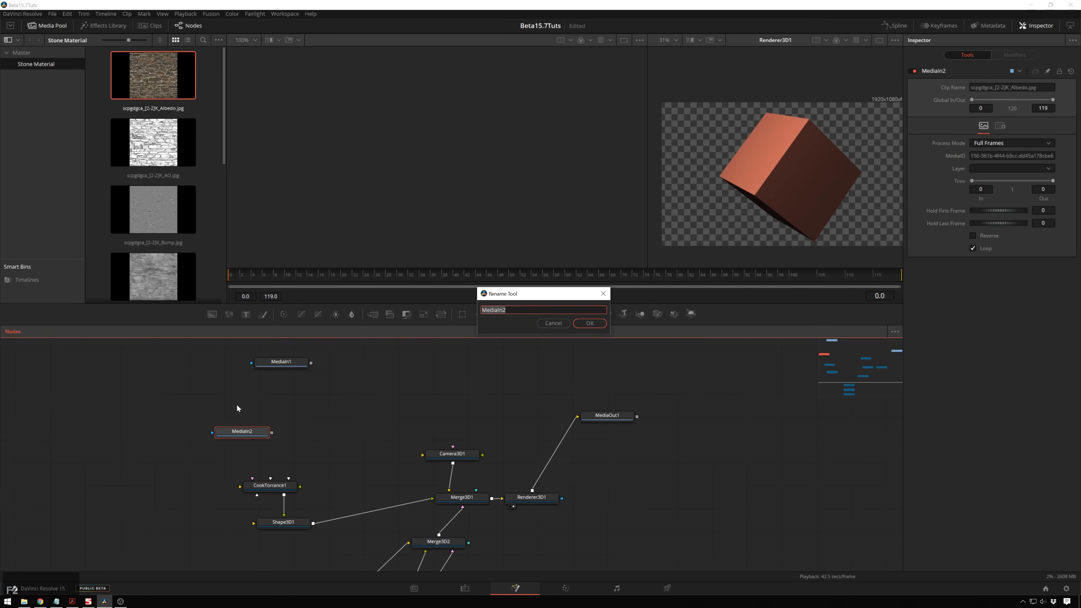
pyautogui.write('diffuse')
pyautogui.press('Return')
pyautogui.moveTo(272, 433); pyautogui.dragTo(270, 488)
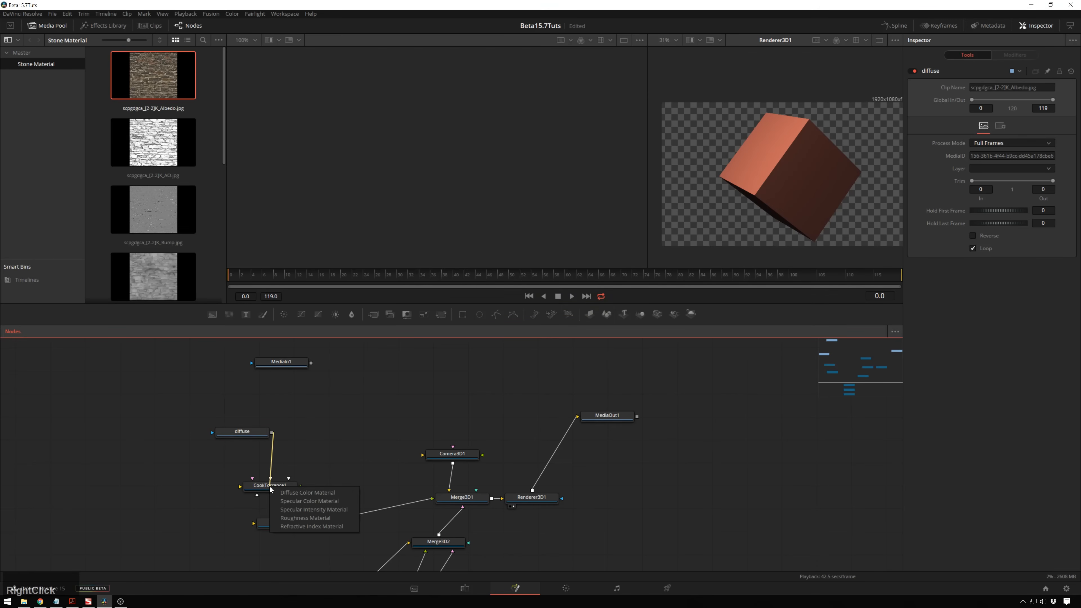
pyautogui.click(289, 495)
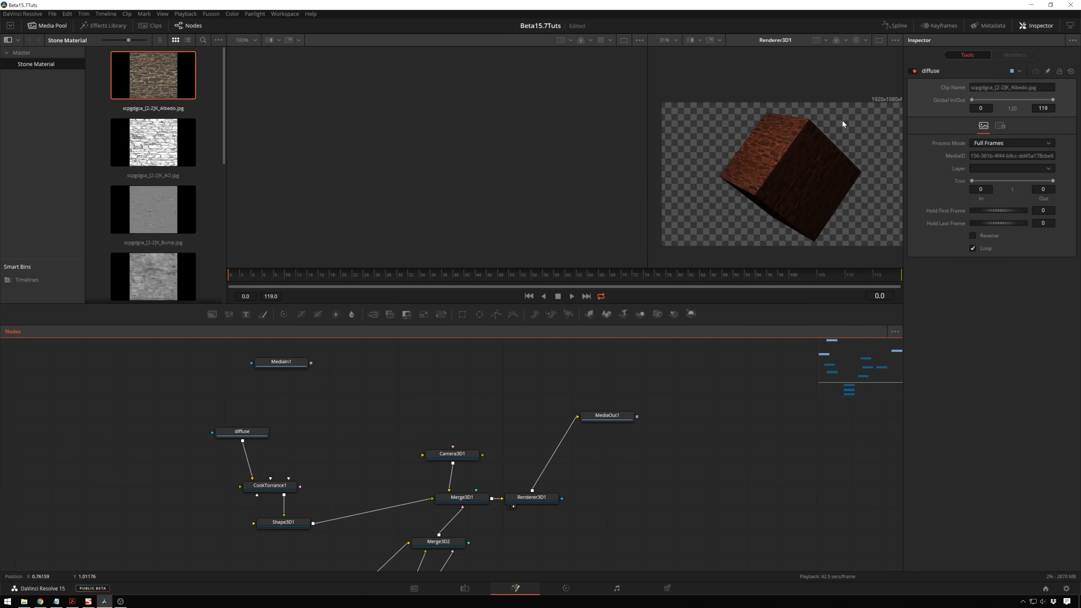
# Set the Y rotation of the Shape3D1 cube to 130.5.
pyautogui.click(294, 529)
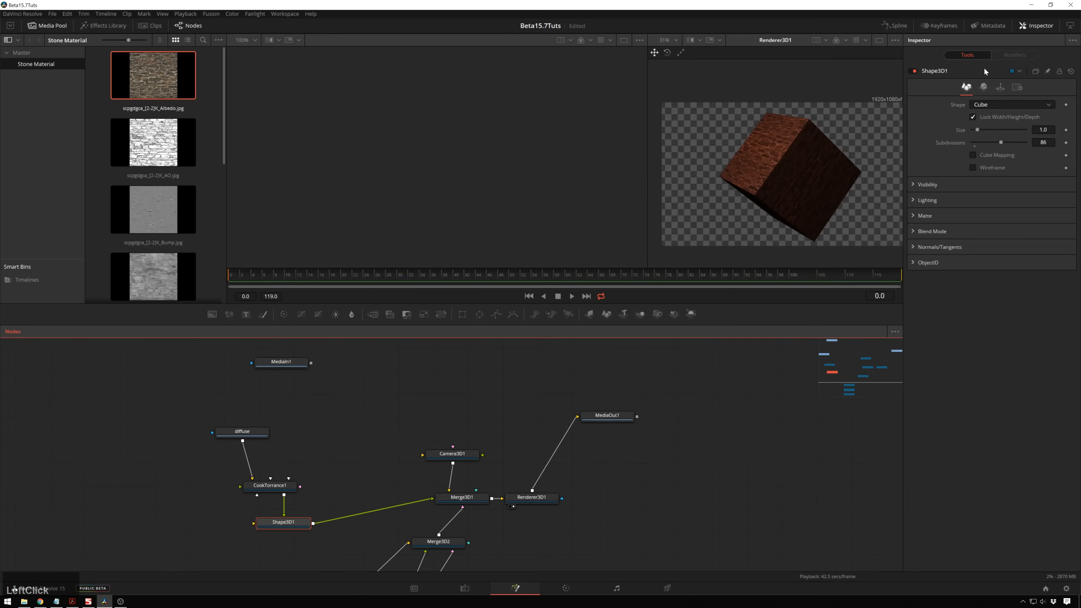
pyautogui.click(996, 93)
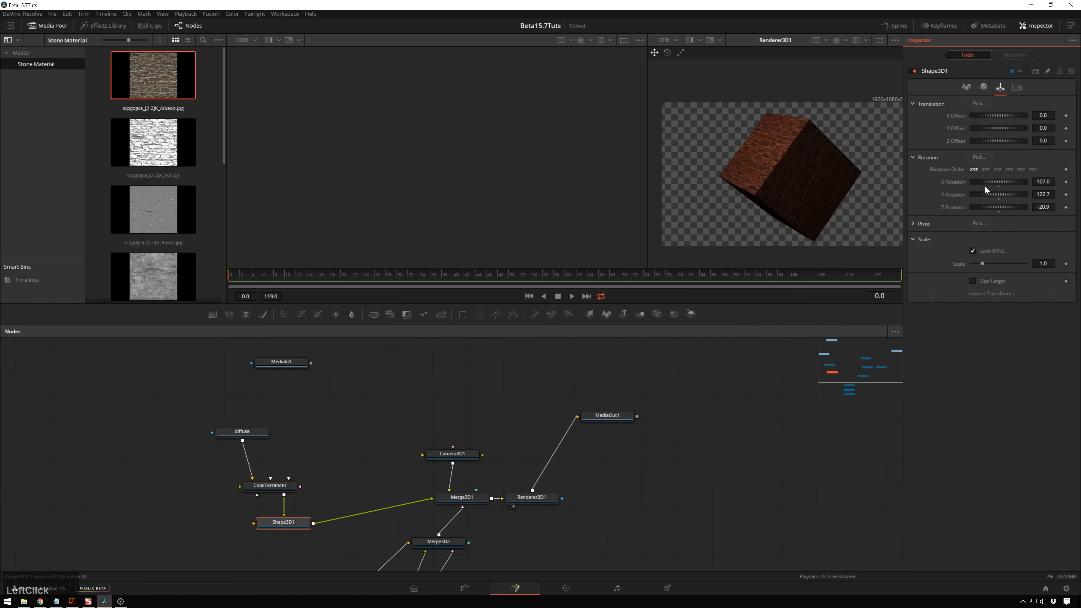
pyautogui.moveTo(987, 196)
pyautogui.mouseDown()
pyautogui.moveTo(1010, 195)
pyautogui.moveTo(989, 193)
pyautogui.mouseUp()
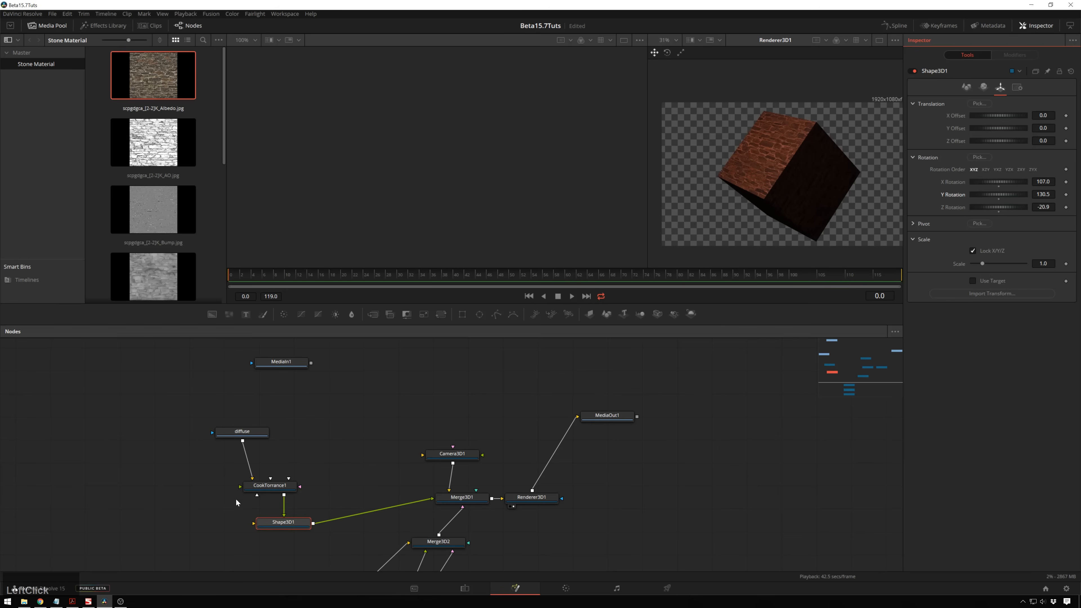
# Set the diffuse color of the CookTorrance1 material to white.
pyautogui.click(271, 487)
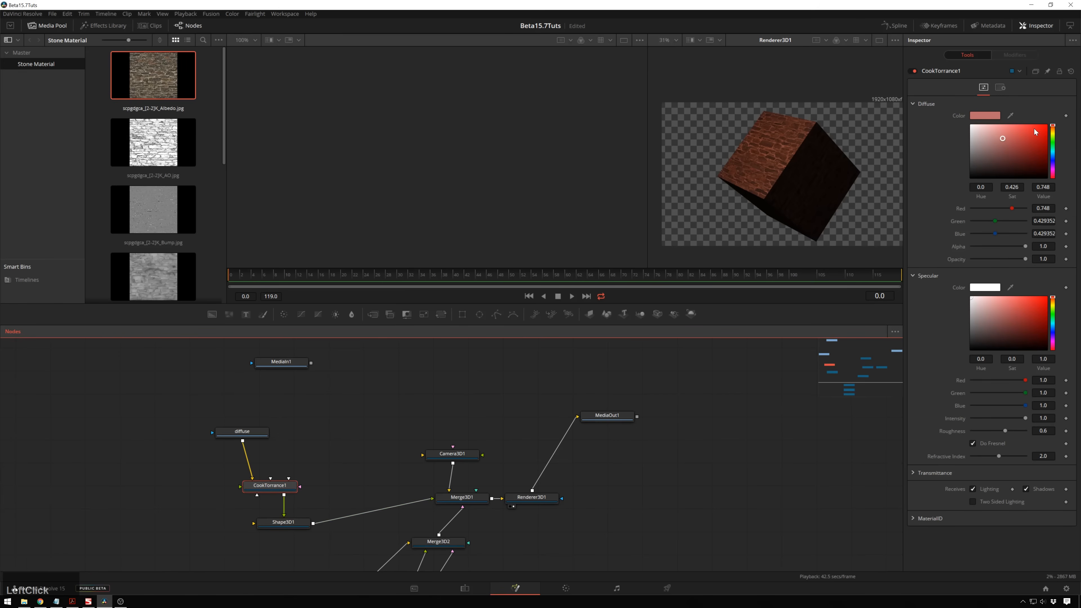
pyautogui.click(971, 126)
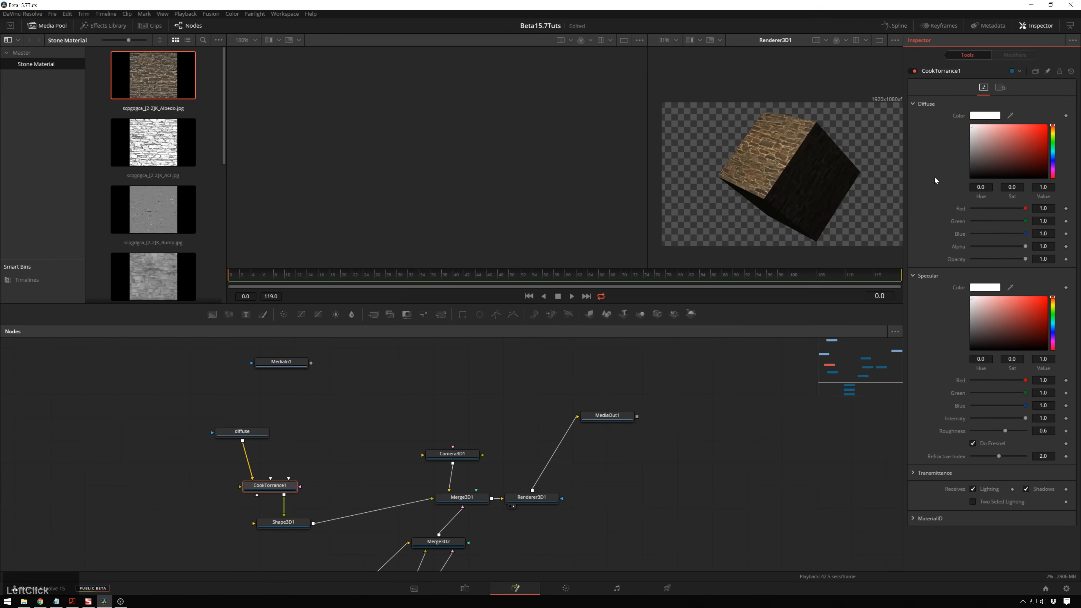
# Move the diffuse node farther from CookTorrance1 and widen the viewer showing Renderer3D1.
pyautogui.moveTo(245, 433); pyautogui.dragTo(222, 427)
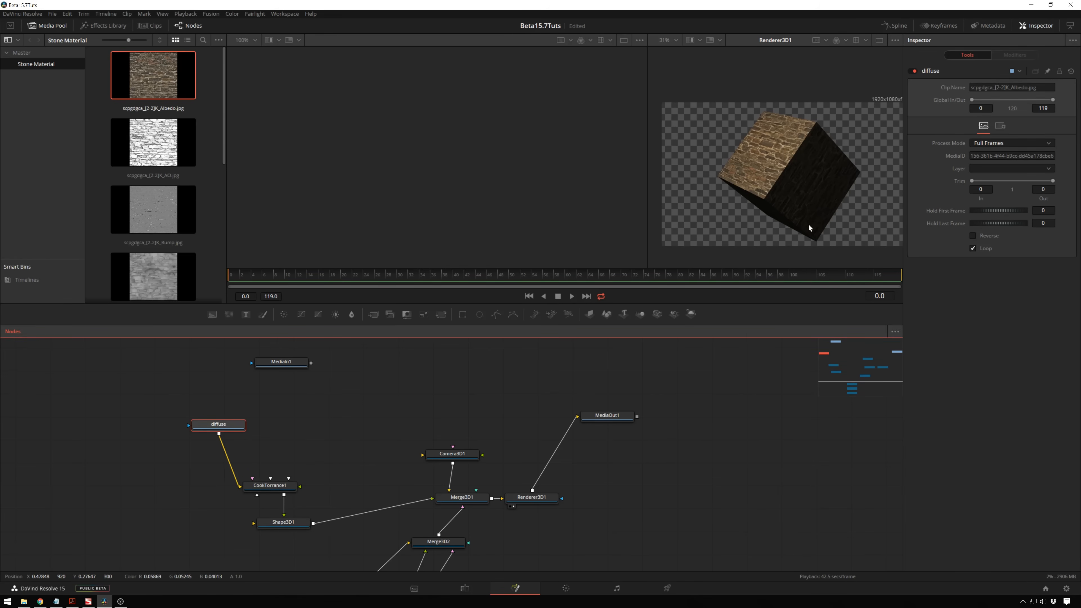
pyautogui.middleClick(839, 175)
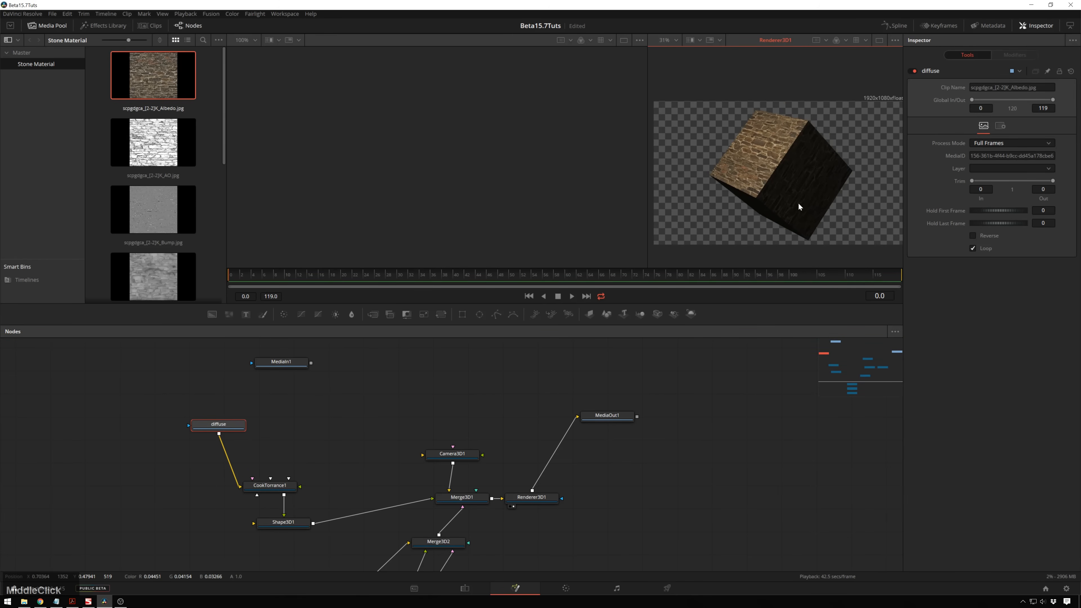
pyautogui.moveTo(649, 260); pyautogui.dragTo(555, 260)
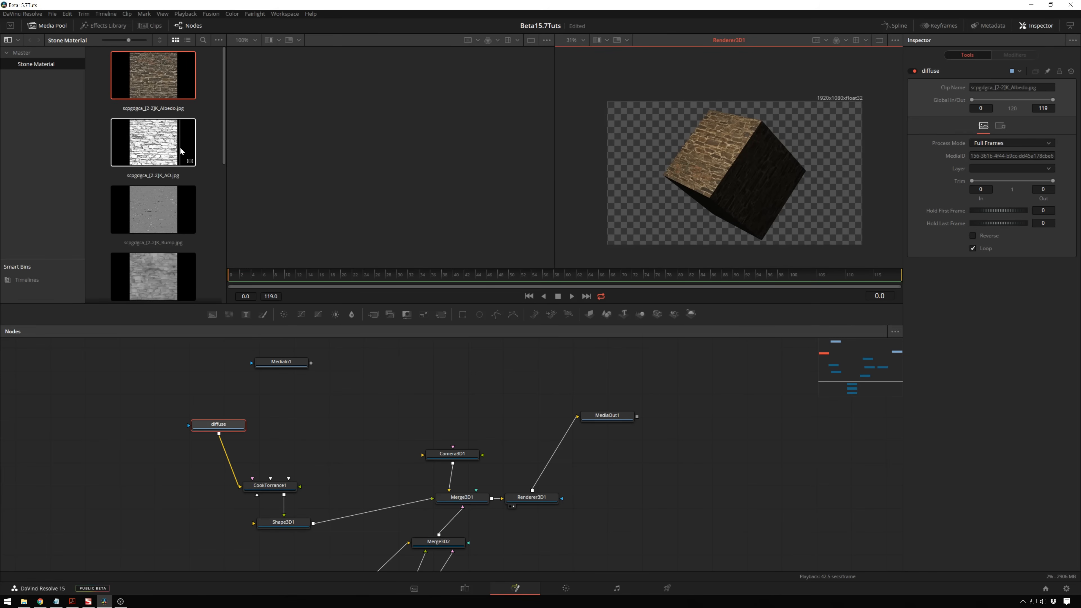
# Add the Specular texture from the Stone Material bin beside the diffuse node and rename its node as Specular.
pyautogui.scroll(-5, 219, 190)
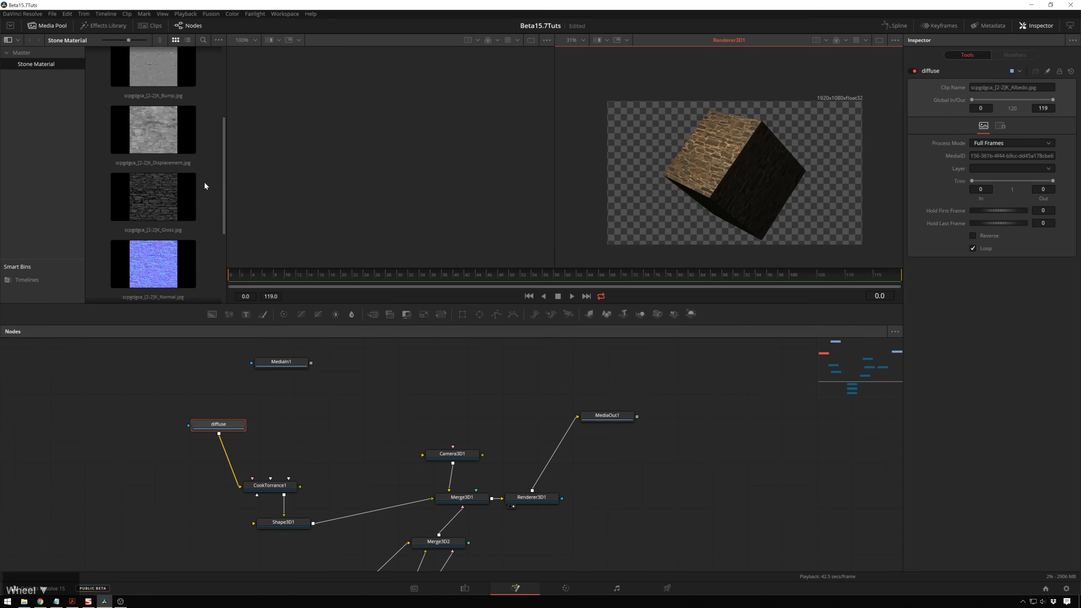
pyautogui.scroll(-4, 204, 182)
pyautogui.moveTo(165, 279); pyautogui.dragTo(284, 433)
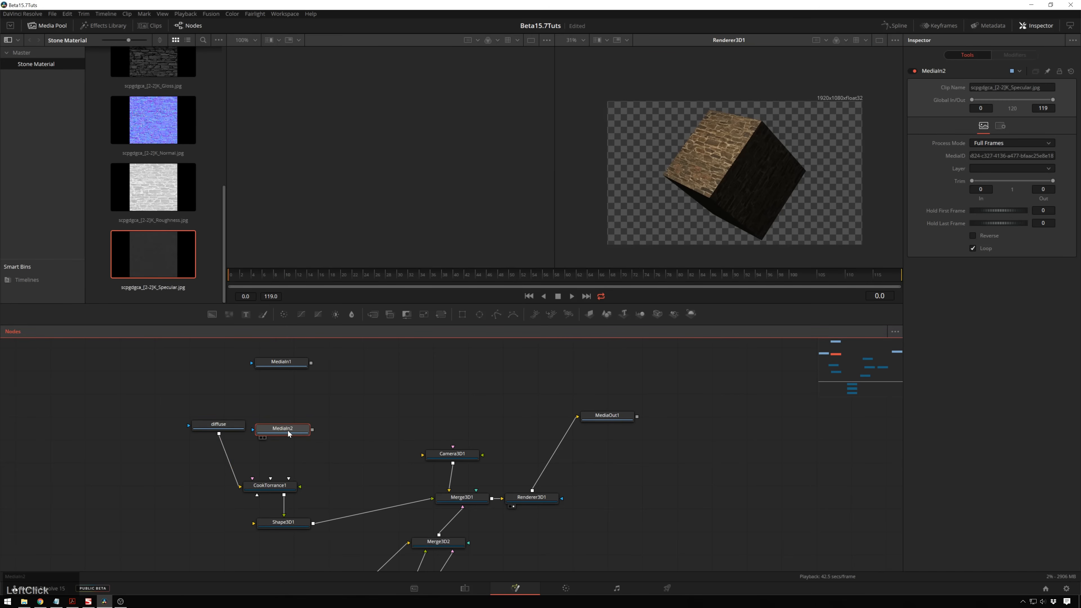
pyautogui.press('F2')
pyautogui.write('Specula')
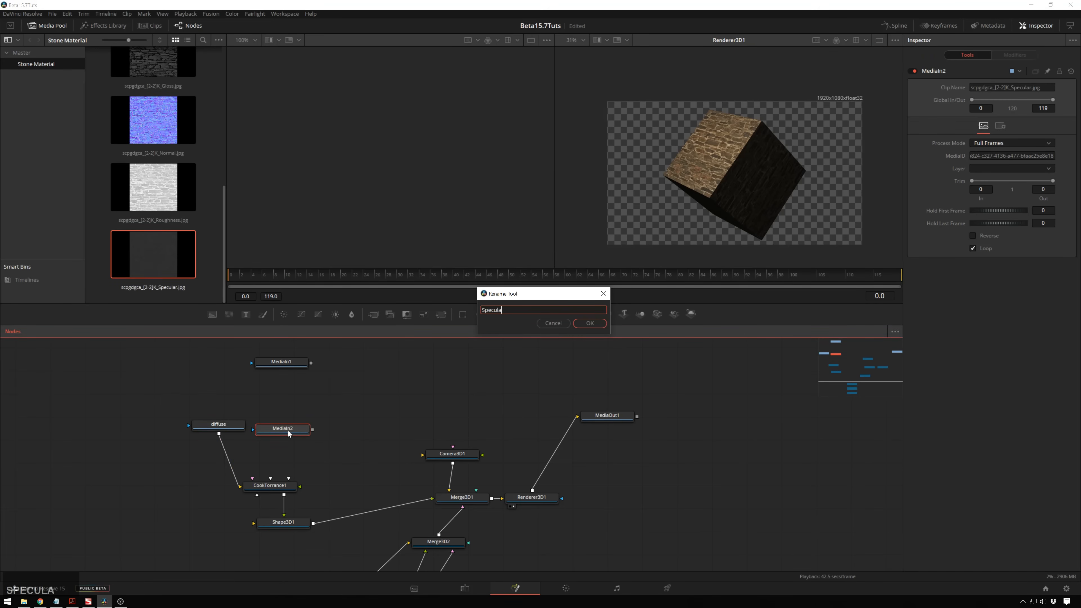
pyautogui.write('r')
pyautogui.press('Return')
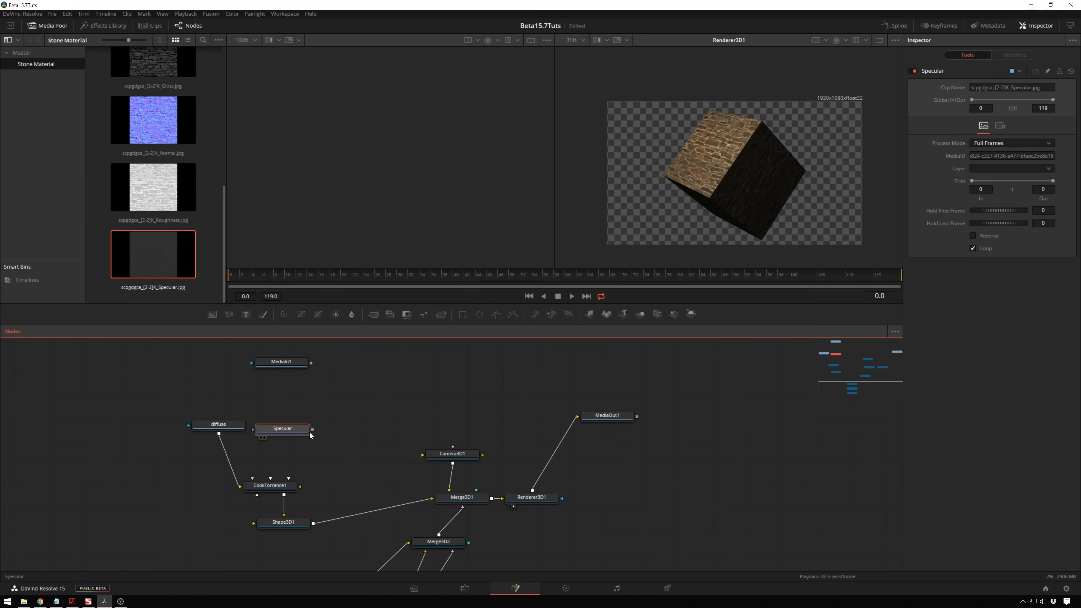
# Connect Specular to the CookTorrance1 Specular Intensity Material input and stack the diffuse and Specular nodes to the left of CookTorrance1.
pyautogui.moveTo(312, 430); pyautogui.dragTo(273, 487)
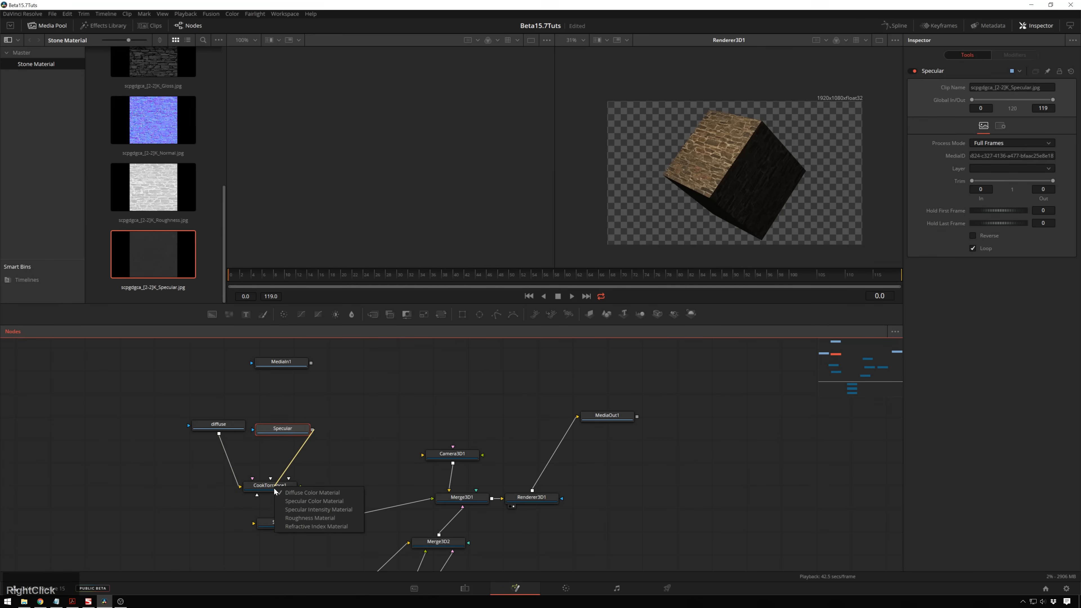
pyautogui.click(348, 510)
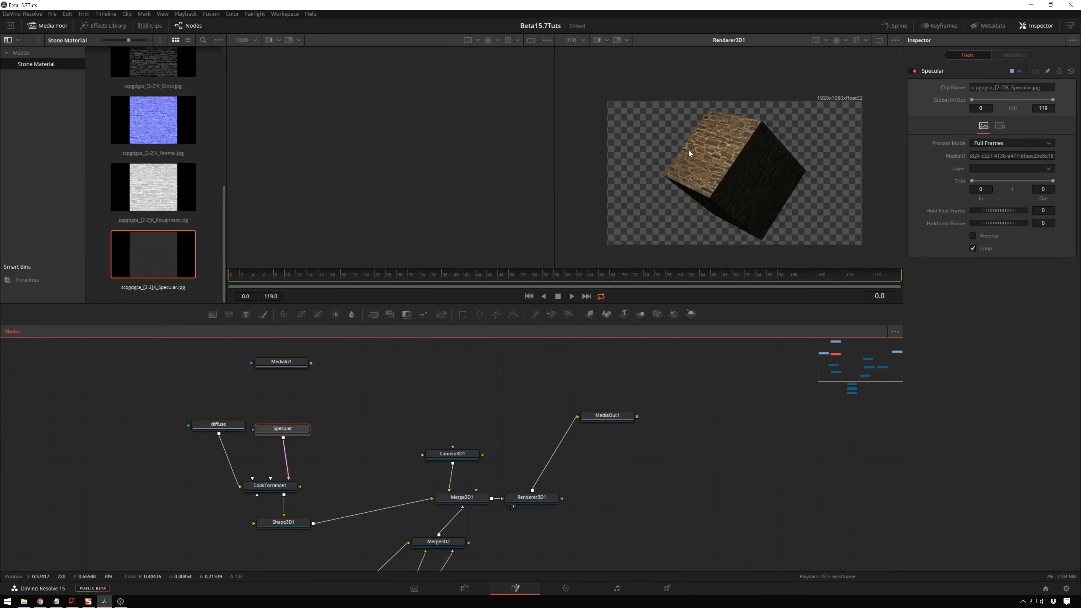
pyautogui.moveTo(339, 454); pyautogui.dragTo(174, 408)
pyautogui.click(242, 423)
pyautogui.moveTo(240, 417); pyautogui.dragTo(170, 445)
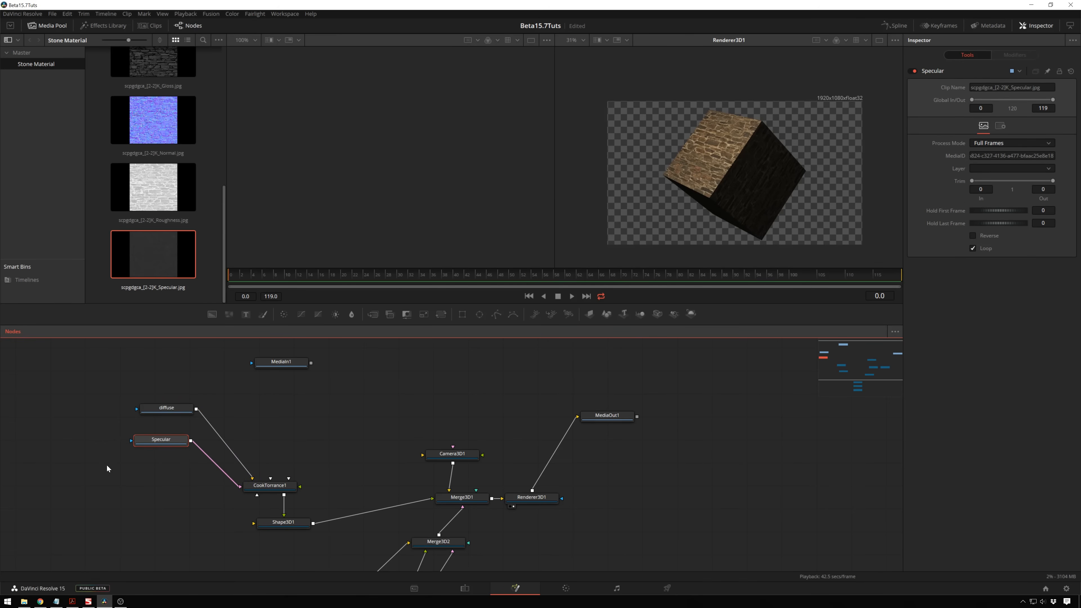
# Change the shape of Shape3D1 from a cube to Sphere.
pyautogui.click(292, 523)
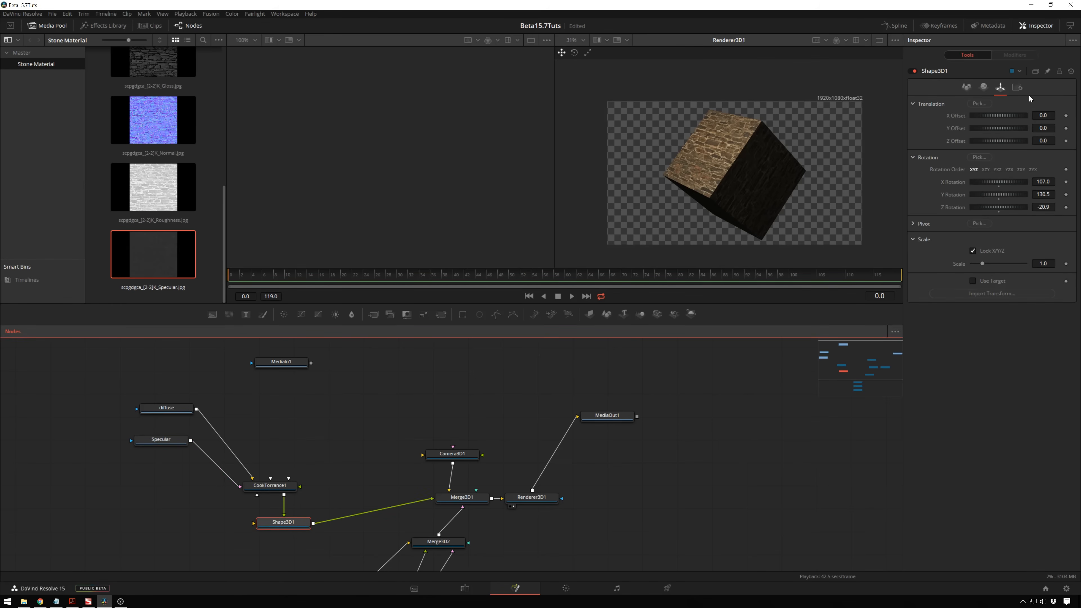
pyautogui.click(965, 87)
pyautogui.click(992, 106)
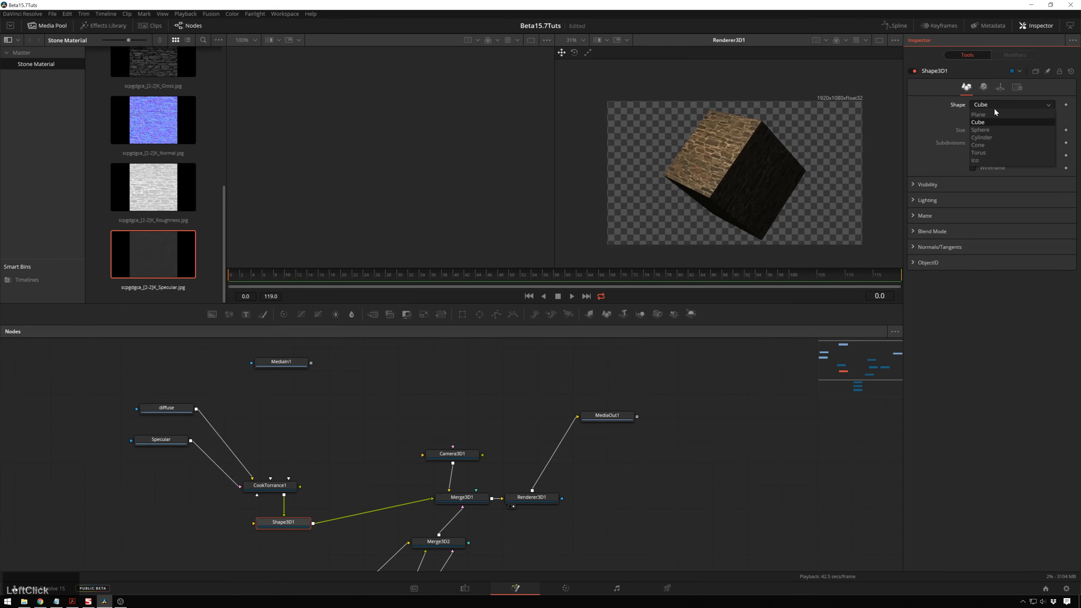
pyautogui.click(995, 130)
# Disconnect Specular from CookTorrance1 to compare the sphere's highlights up close, and reconnect it to the Specular Intensity Material input.
pyautogui.moveTo(207, 483); pyautogui.dragTo(219, 468)
pyautogui.scroll(5, 728, 140)
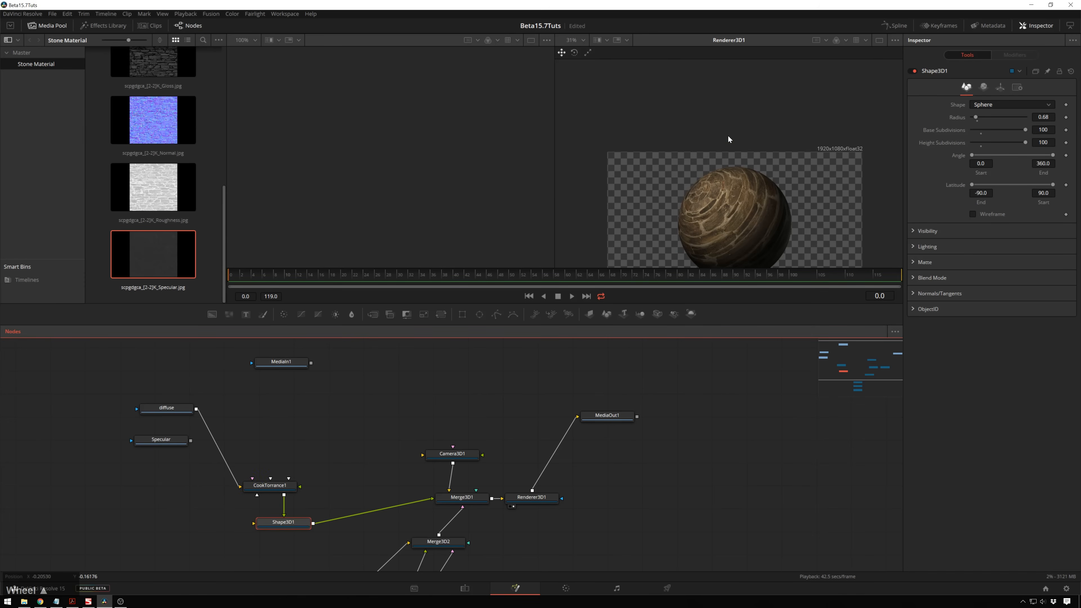
pyautogui.scroll(2, 727, 140)
pyautogui.moveTo(191, 441); pyautogui.dragTo(258, 493)
pyautogui.click(301, 512)
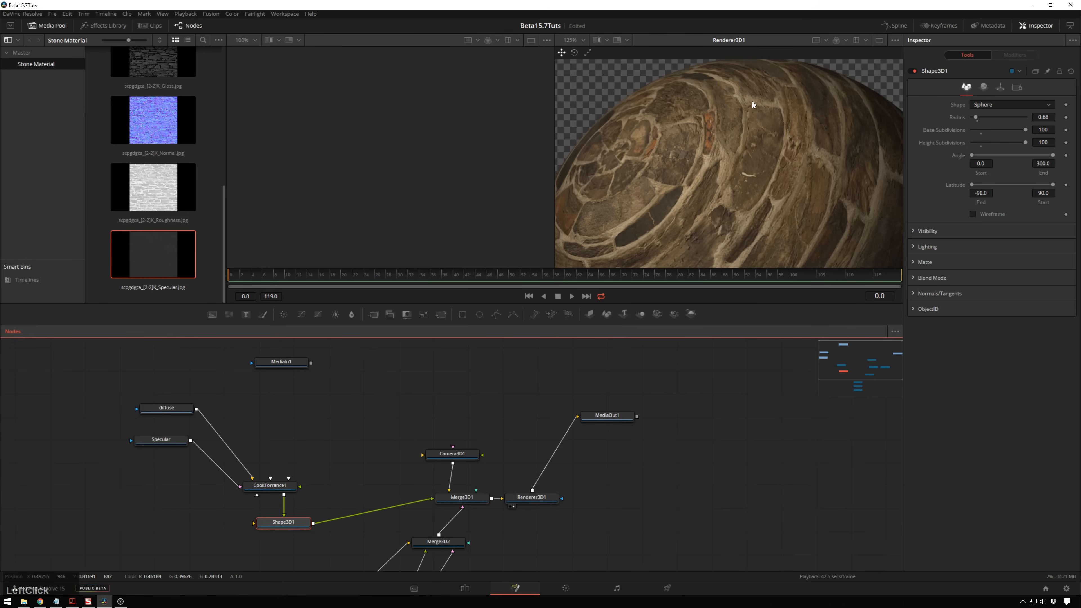
pyautogui.scroll(-2, 740, 125)
pyautogui.scroll(-3, 740, 125)
pyautogui.scroll(-1, 748, 119)
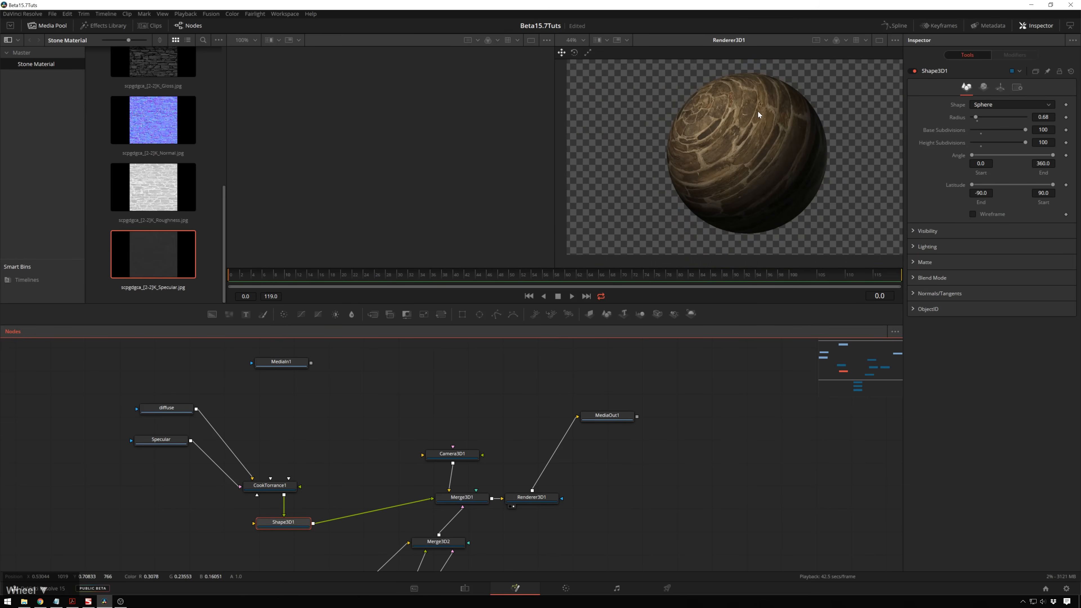
pyautogui.middleClick(801, 119)
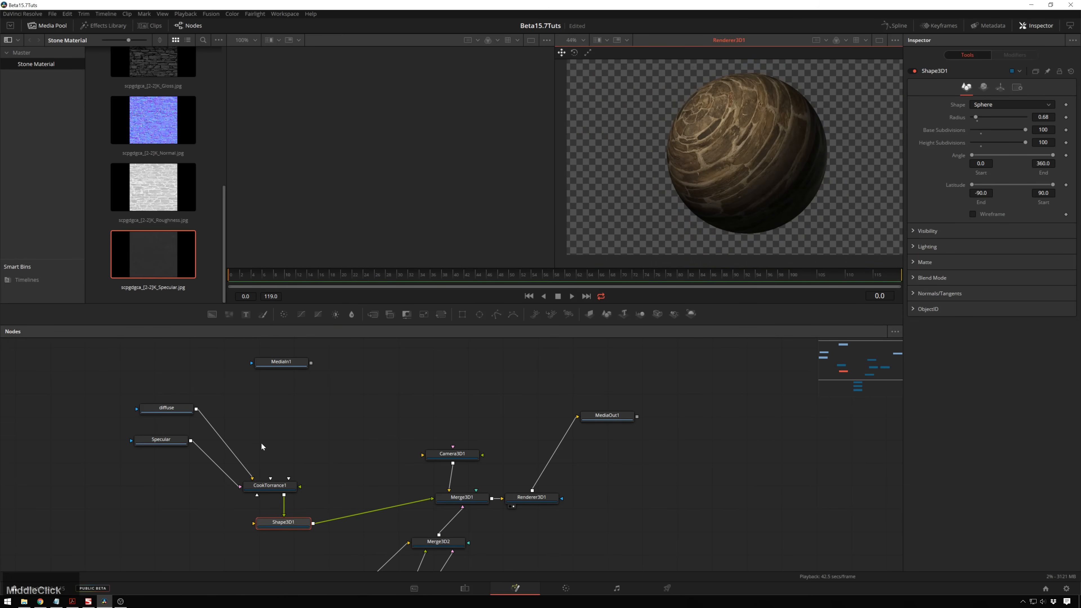
# Add the Roughness texture, connect it to the CookTorrance1 Roughness Material input, and place its node below Specular.
pyautogui.moveTo(154, 188); pyautogui.dragTo(278, 485)
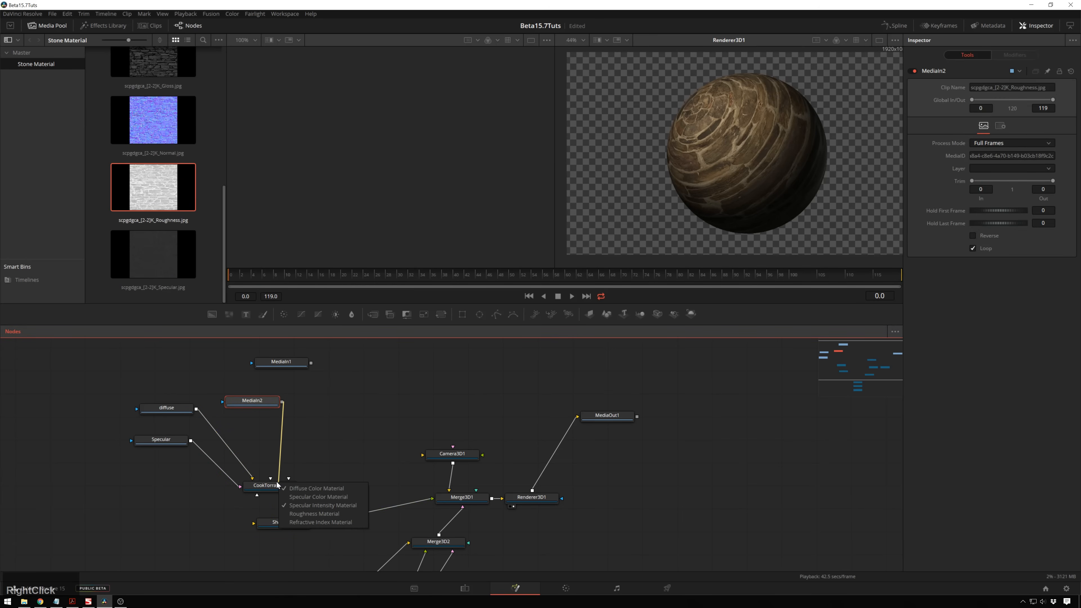
pyautogui.click(332, 515)
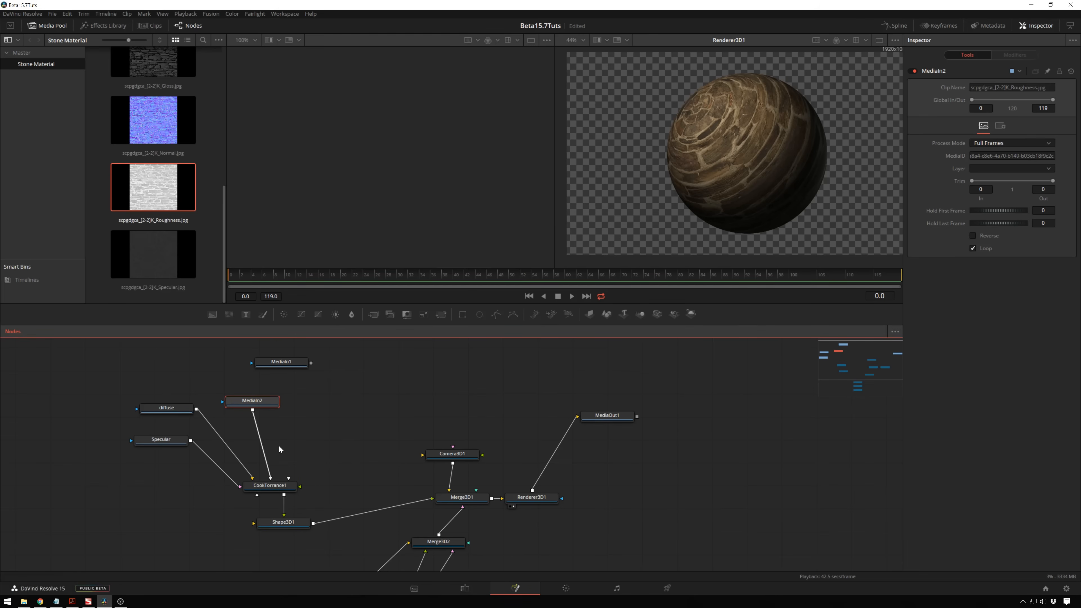
pyautogui.moveTo(257, 401); pyautogui.dragTo(168, 465)
# Add an unconnected Bump Map node in the empty space above CookTorrance1.
pyautogui.click(280, 431)
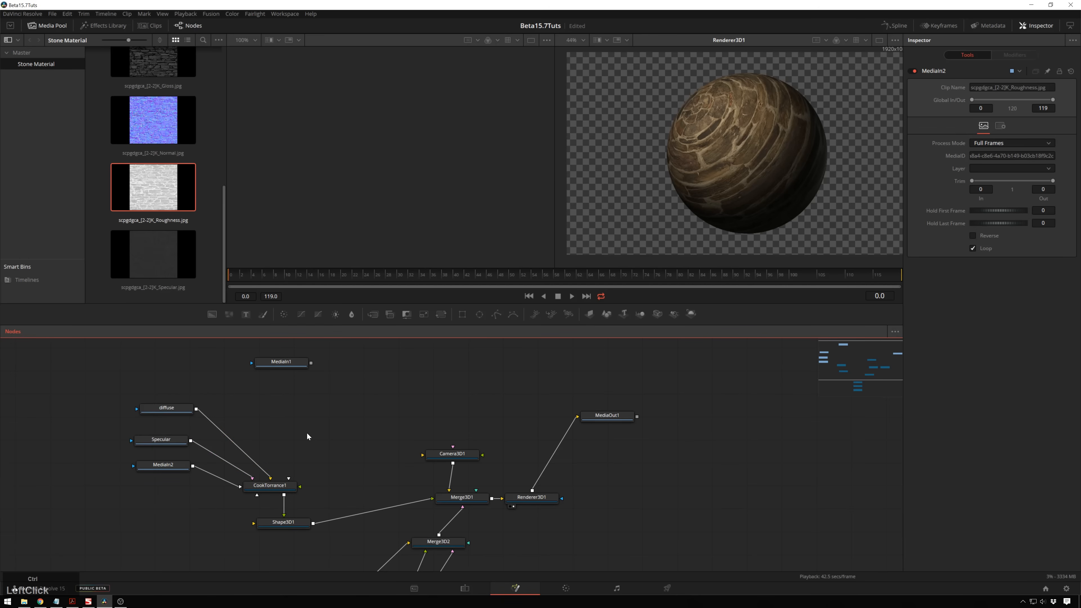
pyautogui.hotkey('ctrl', 'space')
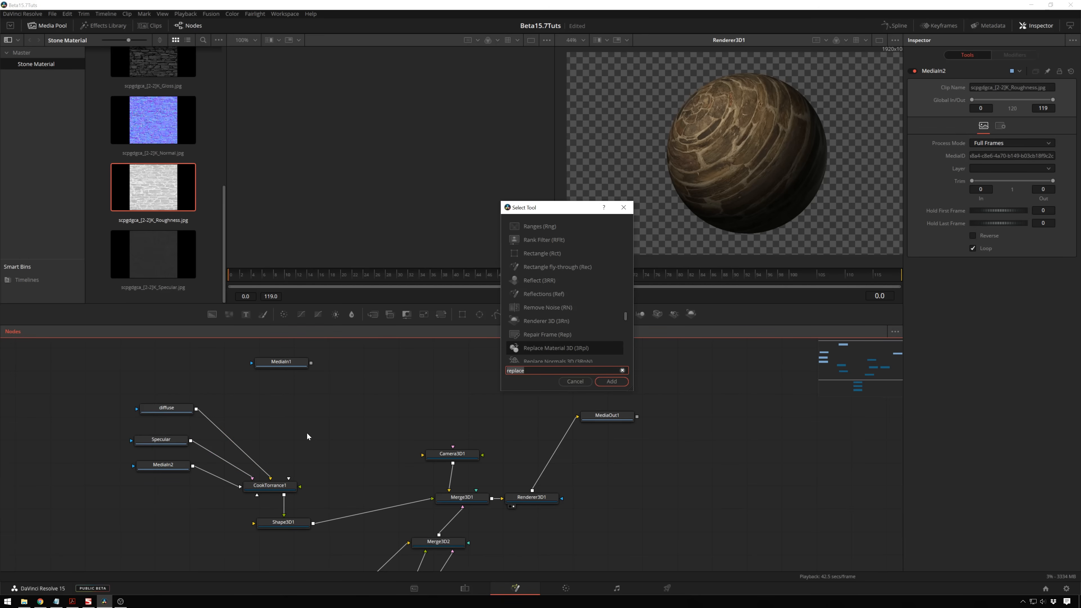
pyautogui.write('bump')
pyautogui.press('Return')
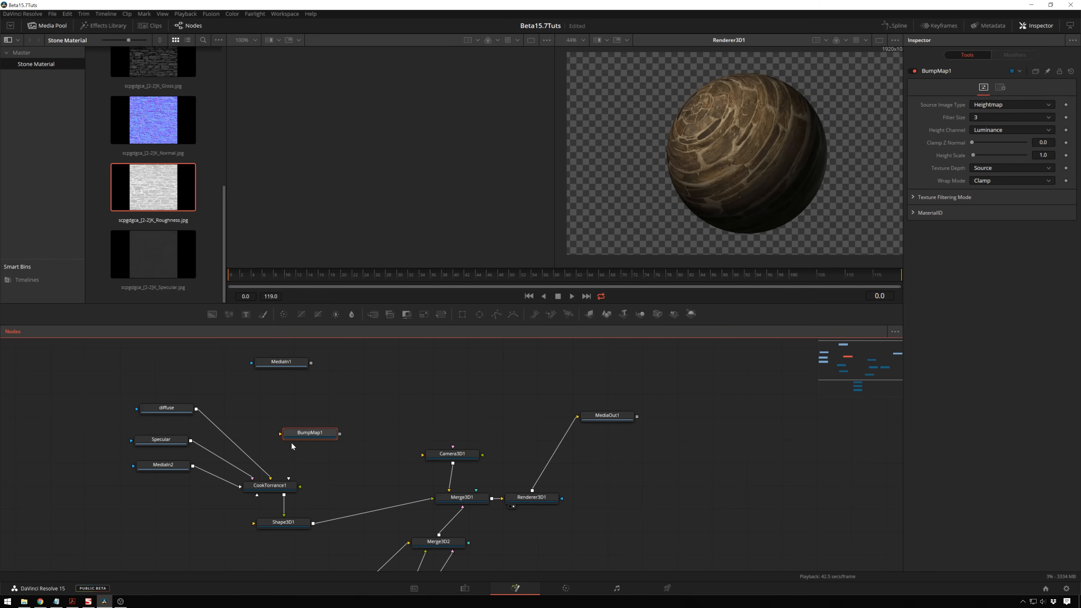
# Add the Normal texture from the Stone Material bin as the image input of BumpMap1.
pyautogui.click(157, 147)
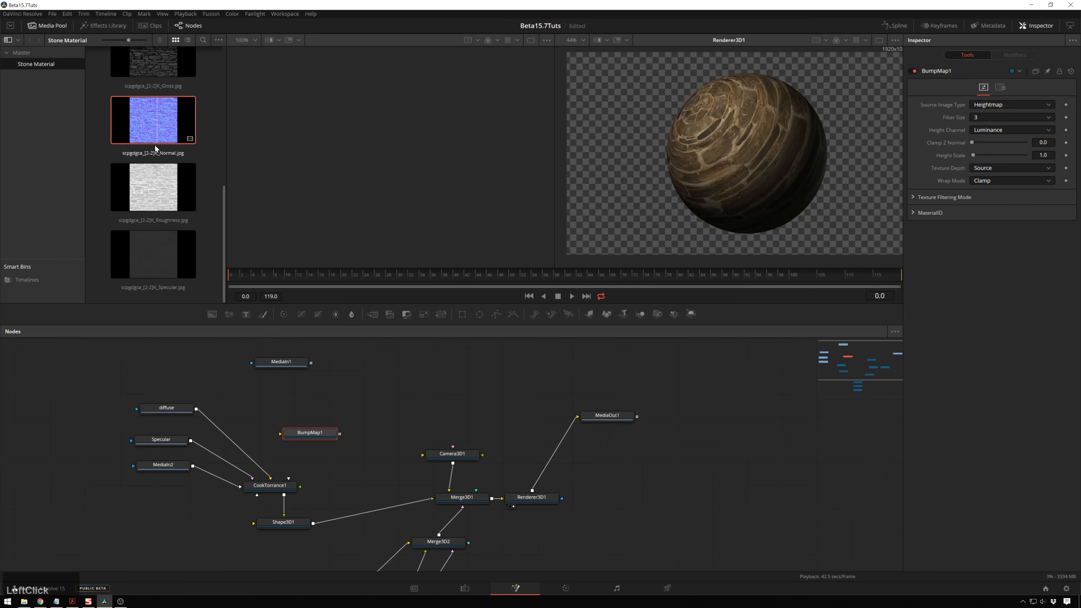
pyautogui.scroll(4, 184, 94)
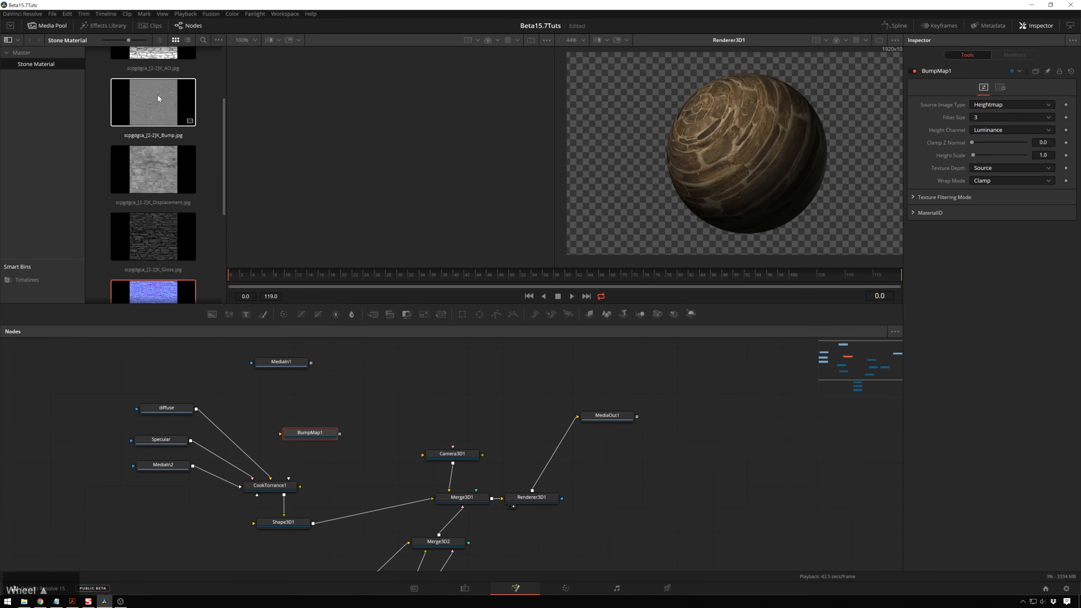
pyautogui.scroll(-3, 179, 183)
pyautogui.moveTo(148, 207); pyautogui.dragTo(312, 435)
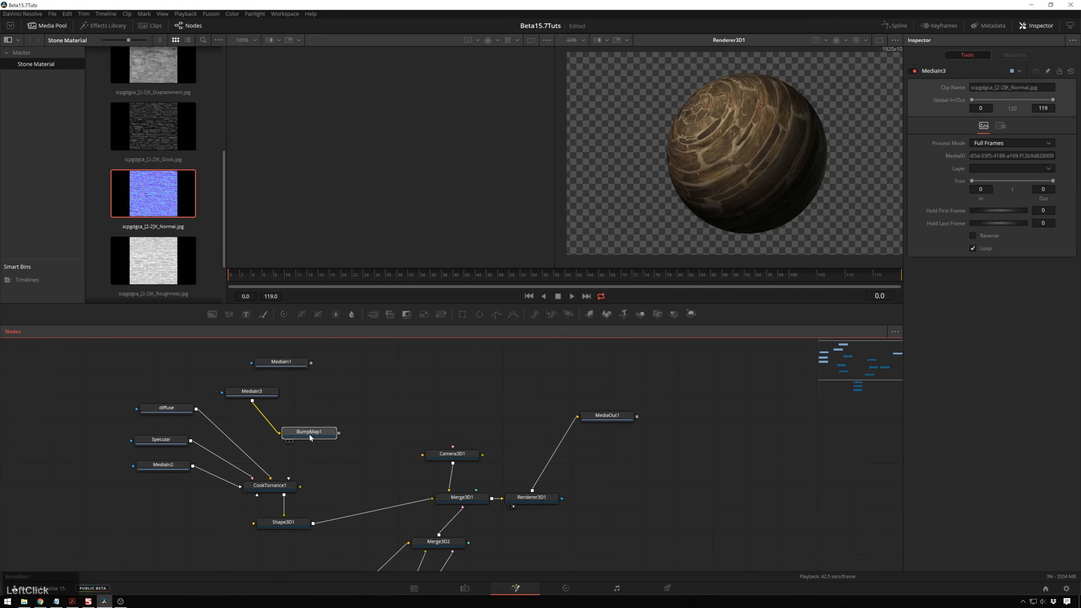
# Set the BumpMap1 Source Image Type to Bumpmap and connect the node to the CookTorrance1 Bumpmap Material input.
pyautogui.click(309, 435)
pyautogui.click(1016, 103)
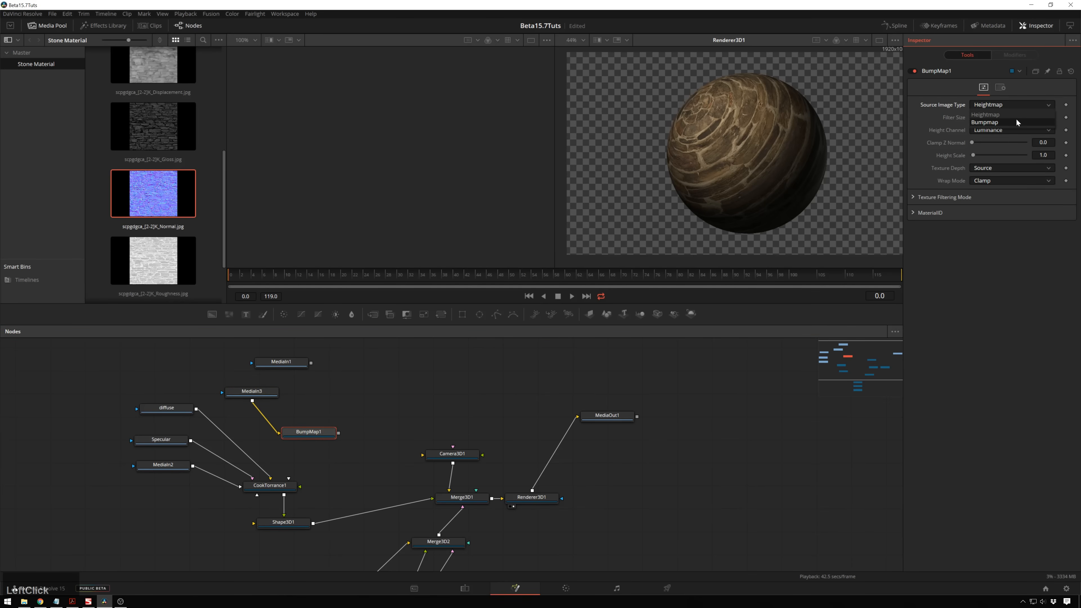
pyautogui.click(1015, 122)
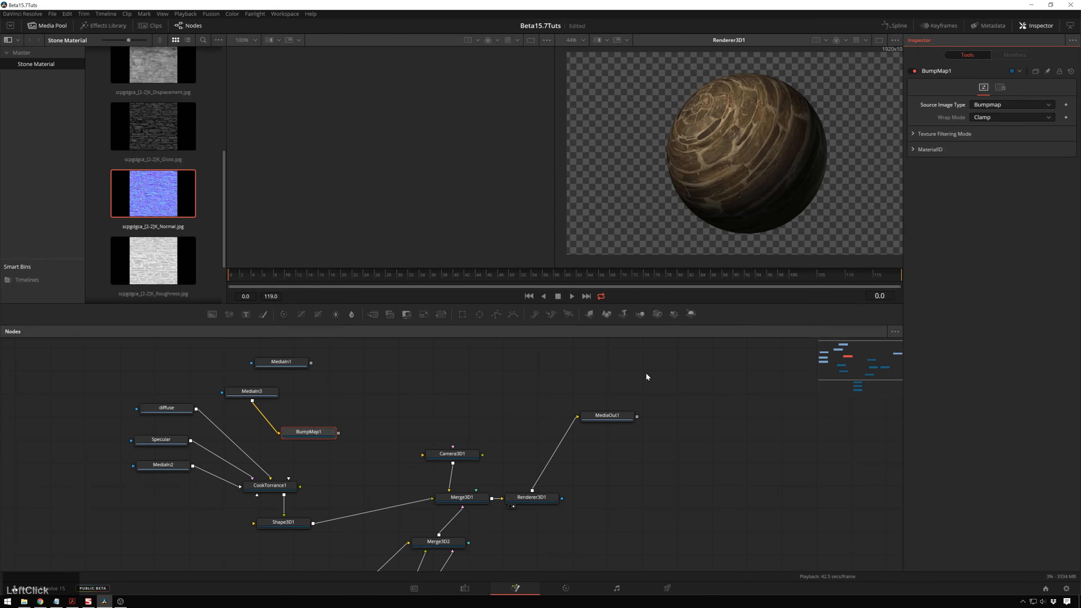
pyautogui.rightClick(343, 433)
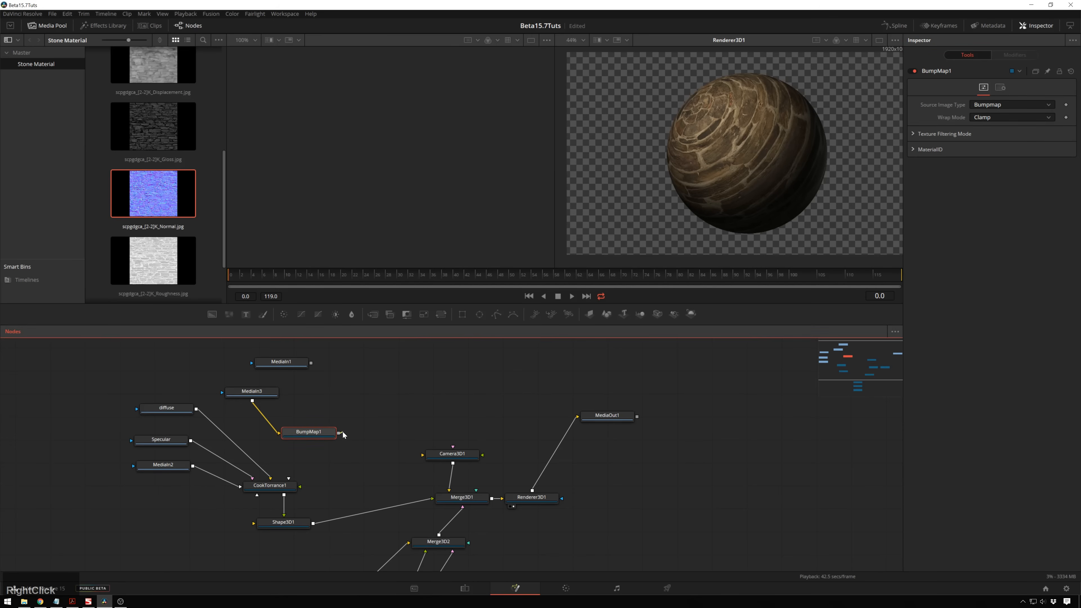
pyautogui.moveTo(308, 485); pyautogui.dragTo(288, 486)
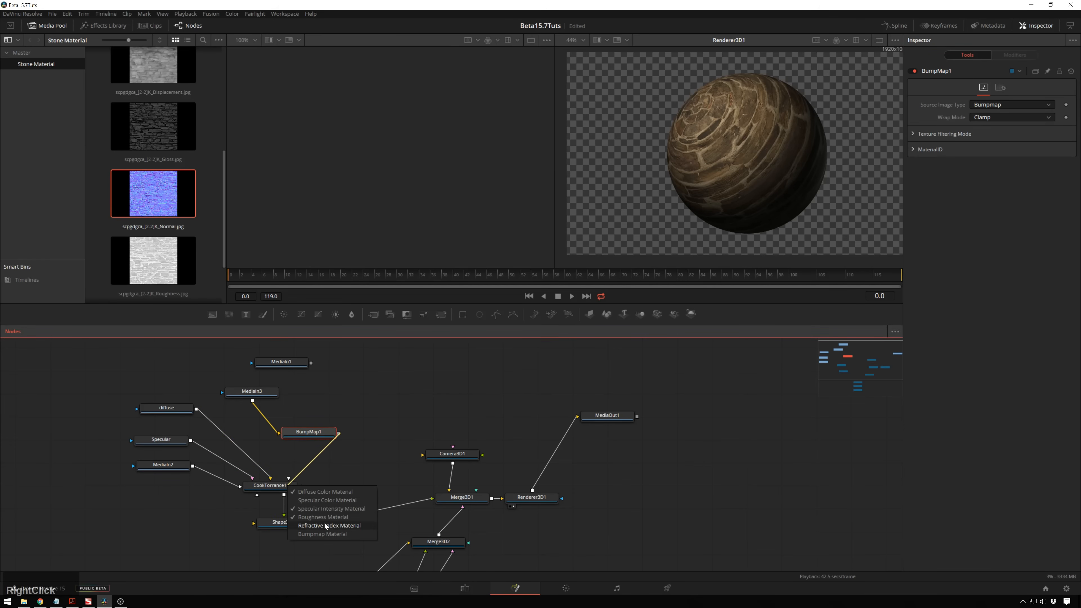
pyautogui.click(331, 532)
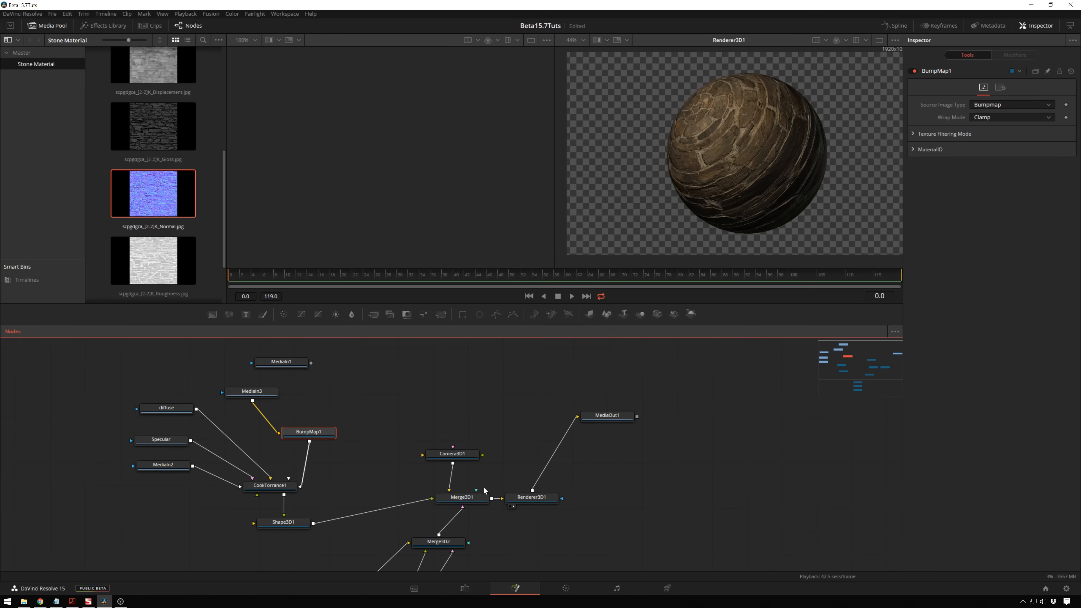
# Display the Merge3D2 light setup in the empty viewer beside the render.
pyautogui.middleClick(574, 531)
pyautogui.click(427, 540)
pyautogui.press('1')
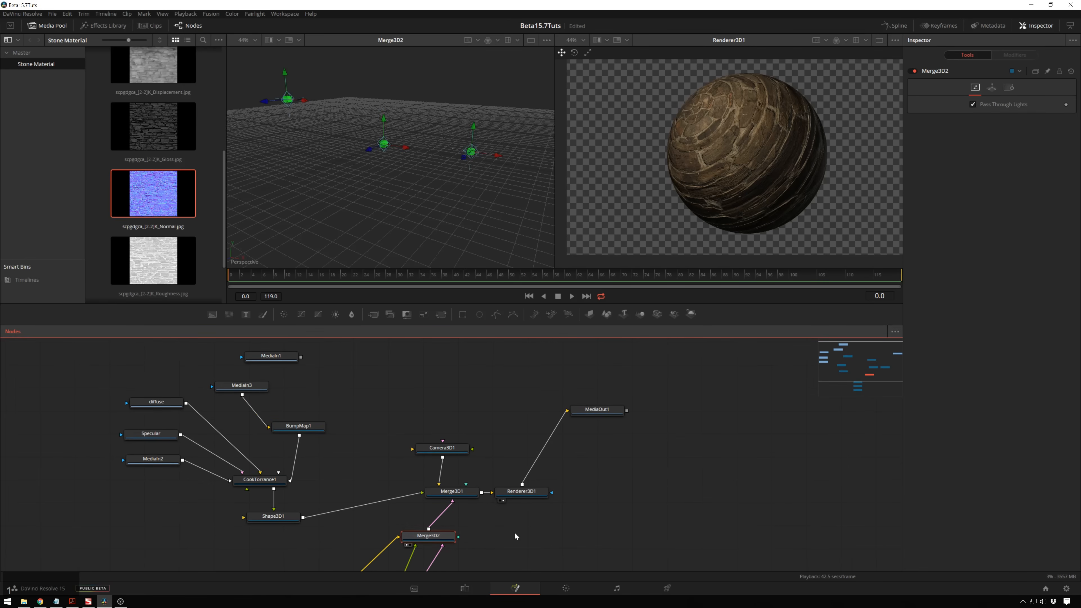
pyautogui.middleClick(519, 531)
# Reposition the highest light in the Merge3D2 scene to change how it strikes the sphere's bumps.
pyautogui.click(278, 106)
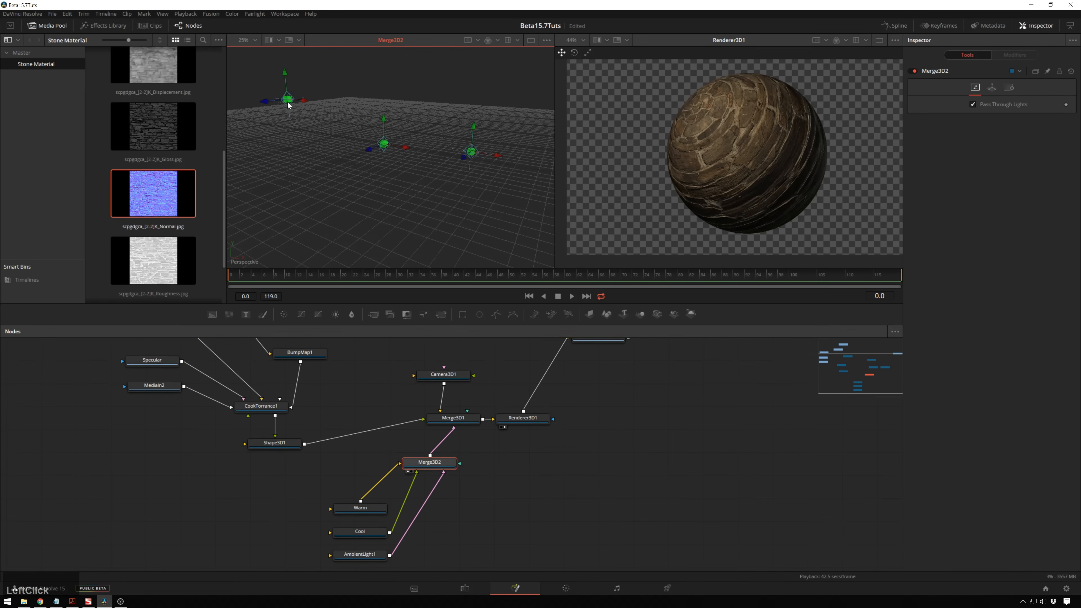
pyautogui.moveTo(264, 103); pyautogui.dragTo(312, 132)
pyautogui.moveTo(340, 99)
pyautogui.mouseDown()
pyautogui.moveTo(424, 114)
pyautogui.moveTo(321, 103)
pyautogui.mouseUp()
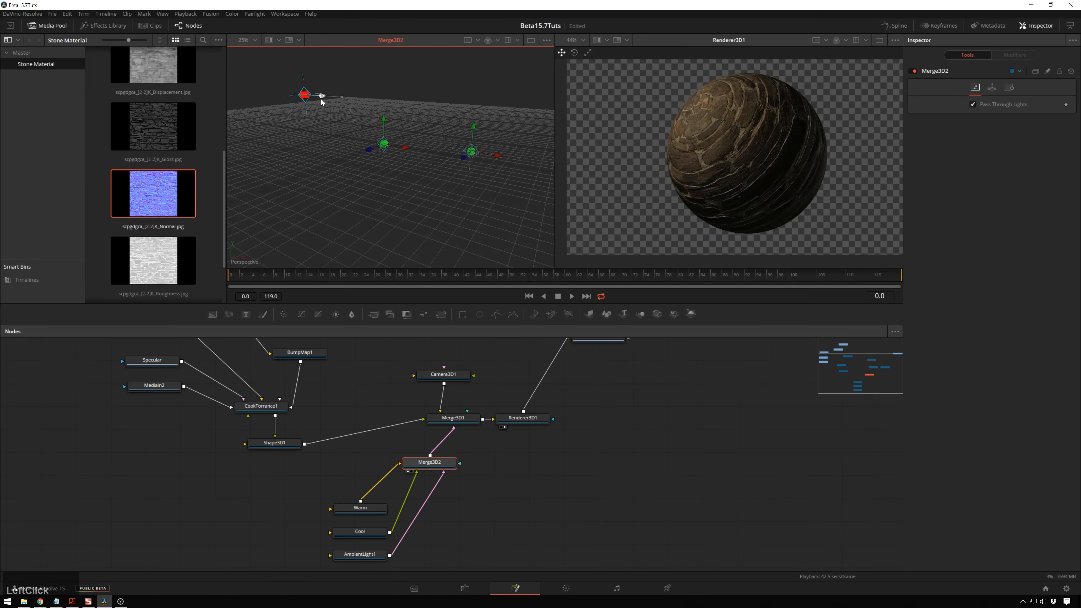
# Move the Shape3D1 node so it sits more directly beneath CookTorrance1.
pyautogui.click(336, 398)
pyautogui.moveTo(304, 436); pyautogui.dragTo(266, 490)
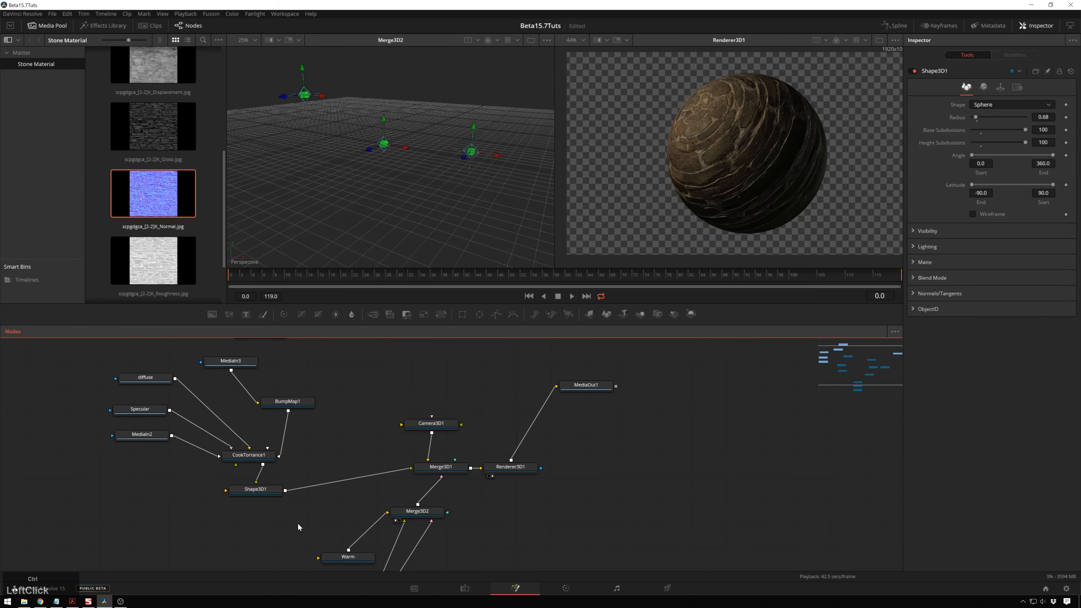
# Add a Displace 3D node and insert it between Shape3D1 and Merge3D1.
pyautogui.hotkey('ctrl', 'space')
pyautogui.write('displace')
pyautogui.press('Down')
pyautogui.press('Down')
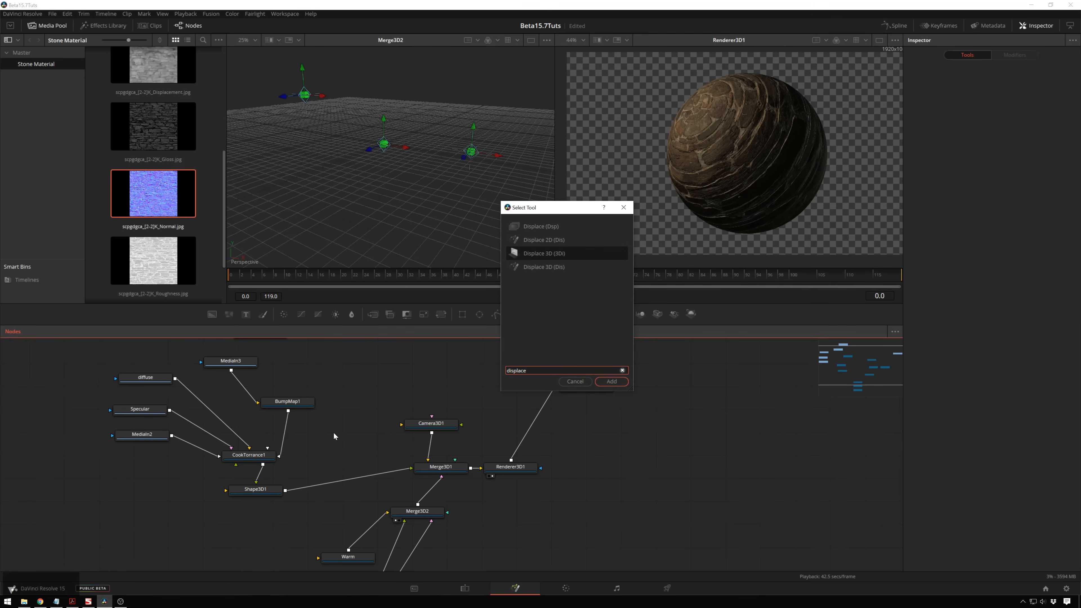
pyautogui.press('Return')
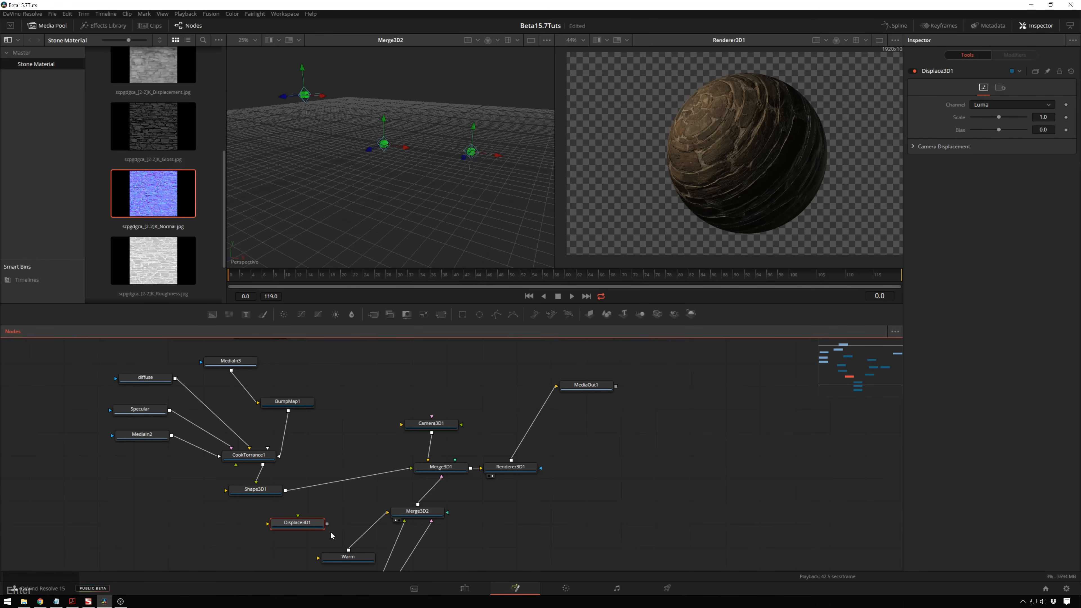
pyautogui.moveTo(298, 528); pyautogui.dragTo(345, 484)
# Bring in the scpgdgca Displacement image as the Displace3D1 input and rename its node displacement.
pyautogui.scroll(2, 161, 128)
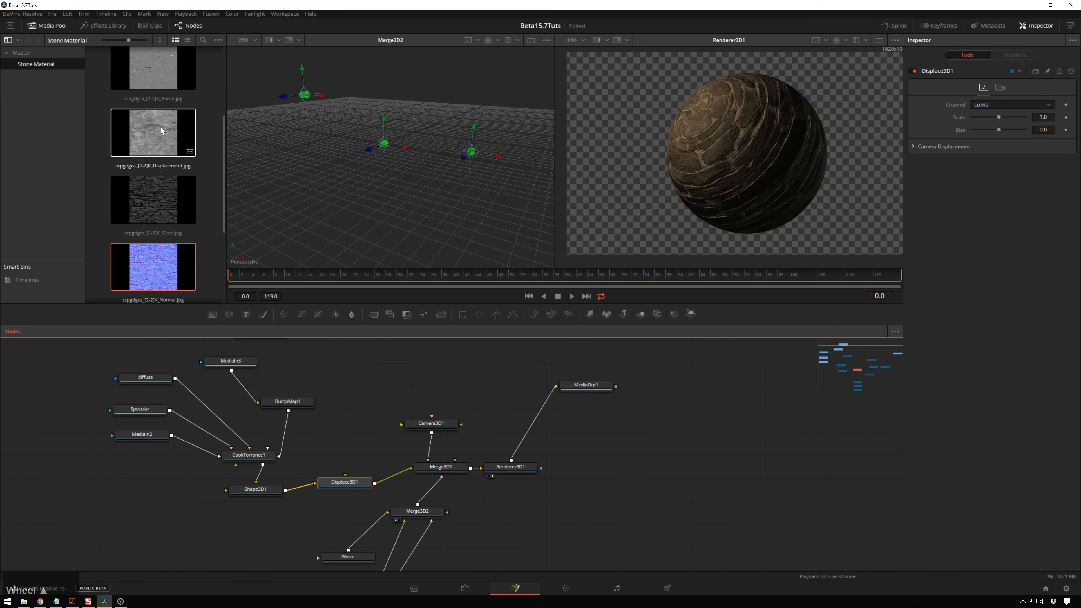
pyautogui.click(150, 139)
pyautogui.moveTo(150, 139); pyautogui.dragTo(359, 489)
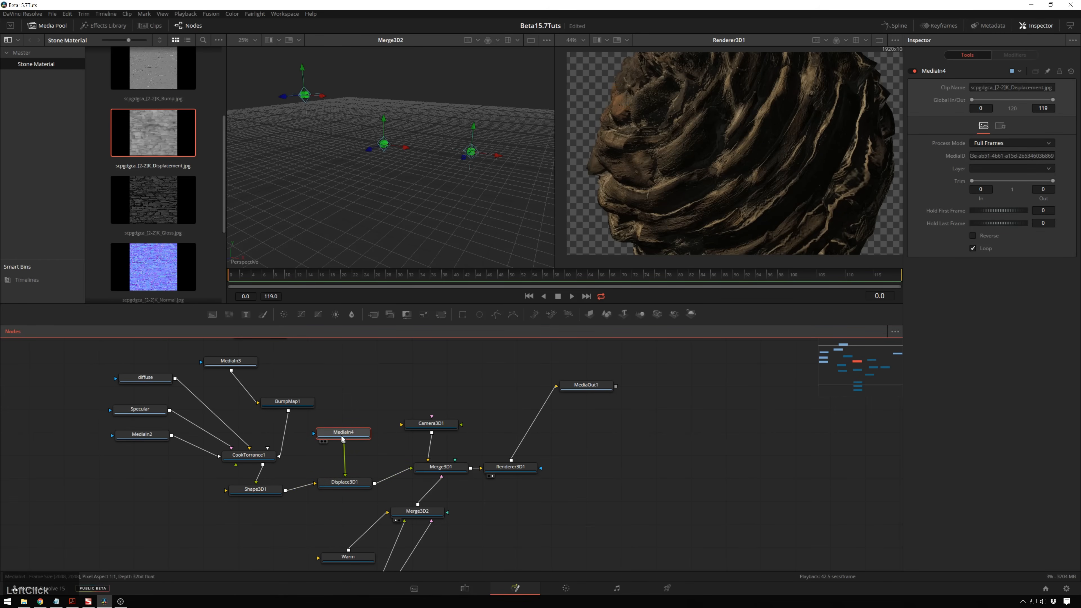
pyautogui.press('F2')
pyautogui.write('displacement')
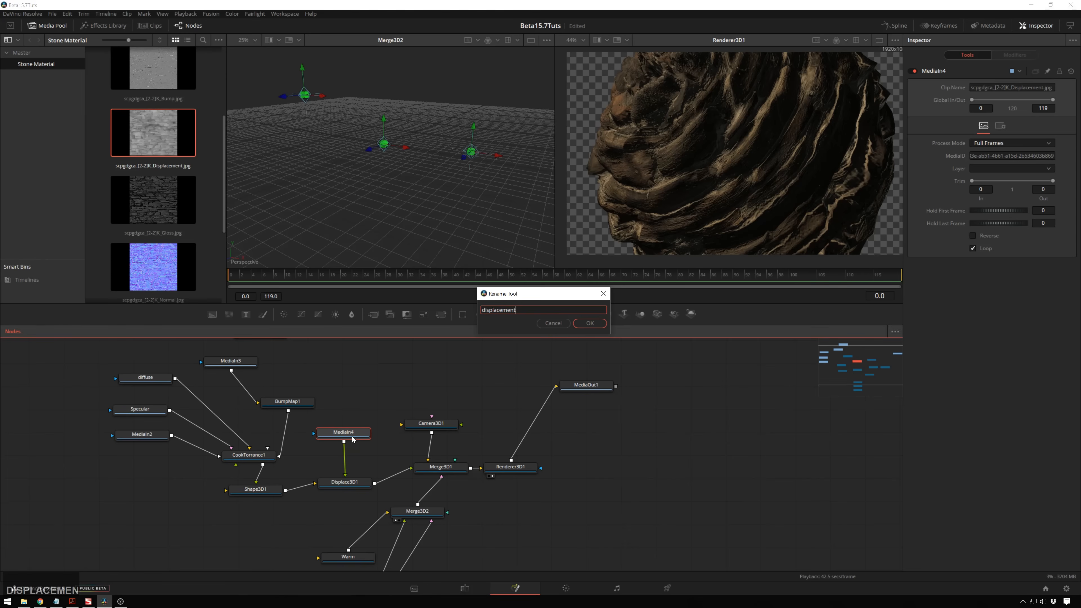
pyautogui.press('Return')
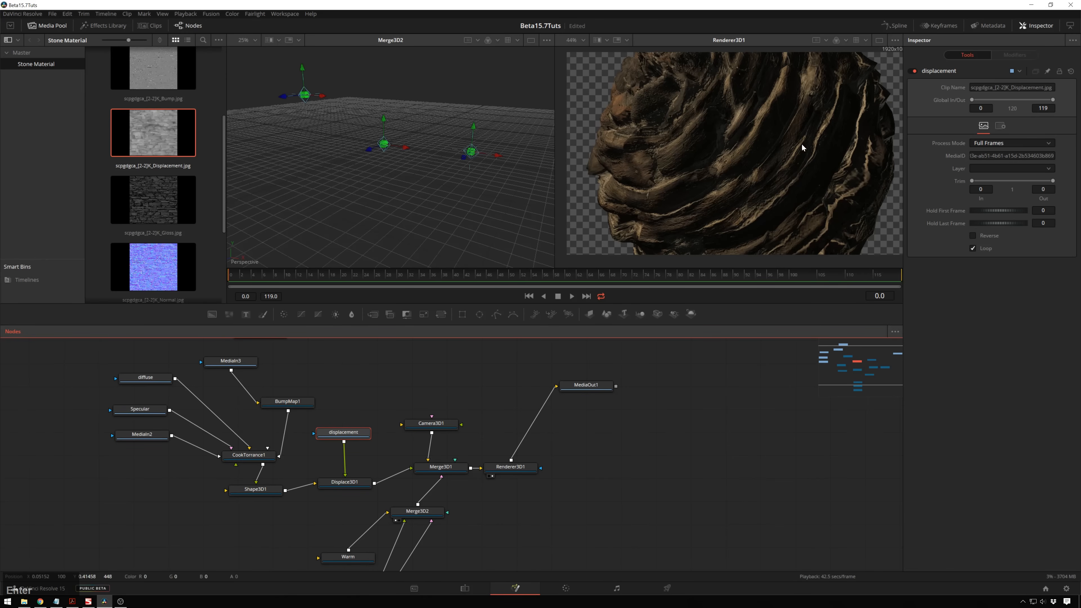
# Reduce the Displace3D1 Scale to about 0.189.
pyautogui.click(346, 488)
pyautogui.moveTo(1000, 115); pyautogui.dragTo(977, 118)
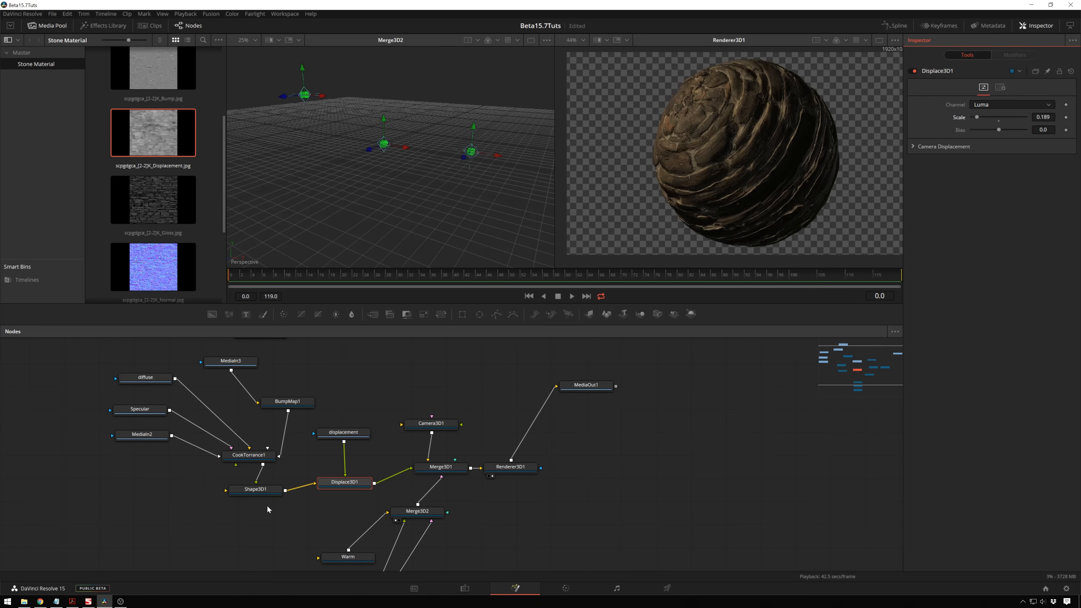
# Change the Shape3D1 shape to a Cube and set its Subdivisions to 150.
pyautogui.click(262, 493)
pyautogui.click(1002, 107)
pyautogui.click(999, 126)
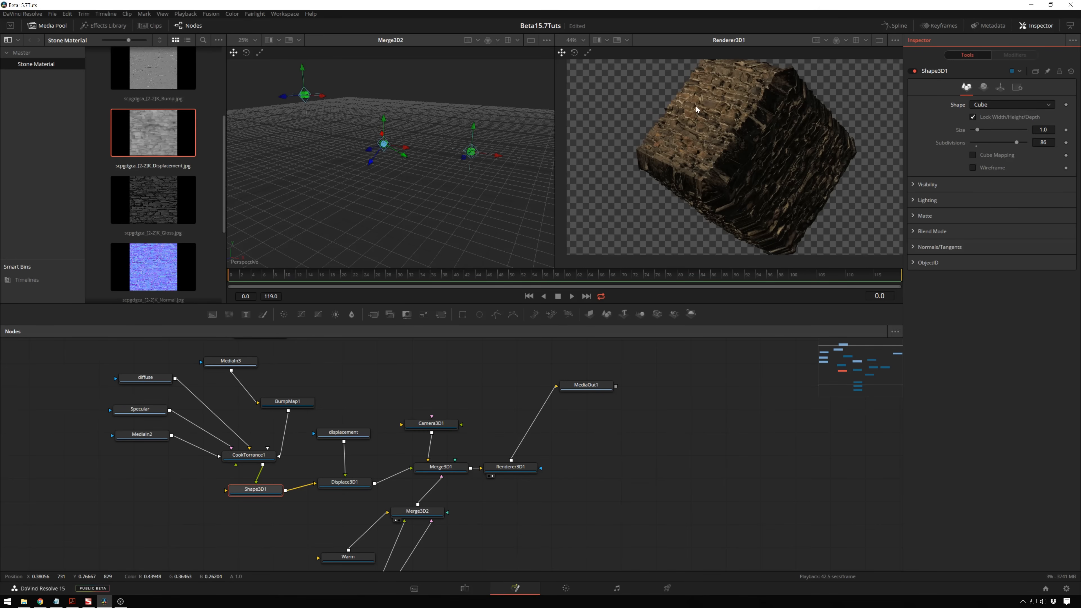
pyautogui.keyDown('ctrl'); pyautogui.scroll(5, 716, 104); pyautogui.keyUp('ctrl')
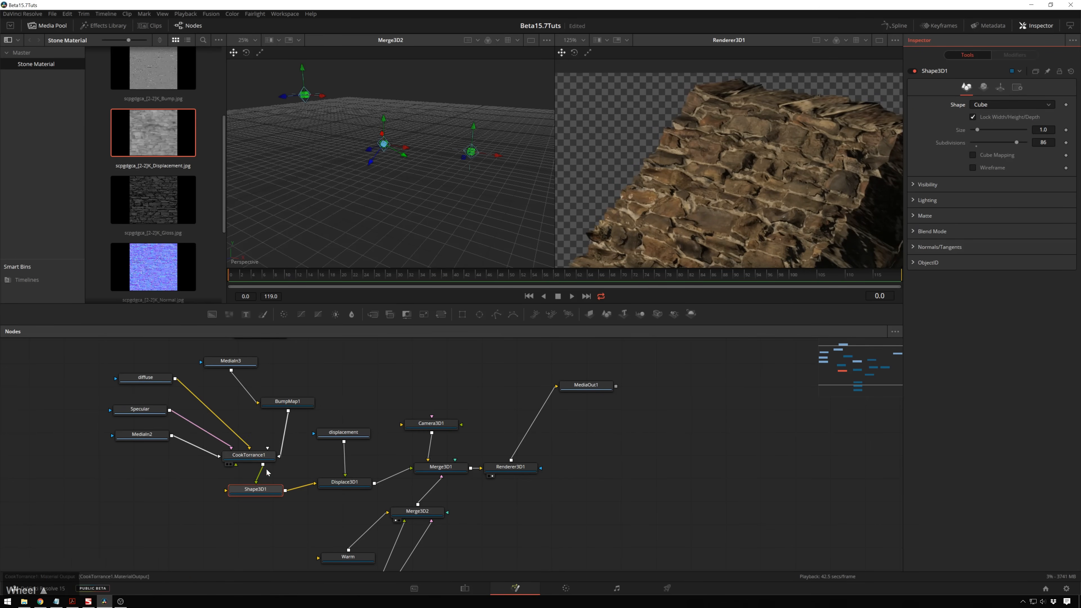
pyautogui.click(271, 487)
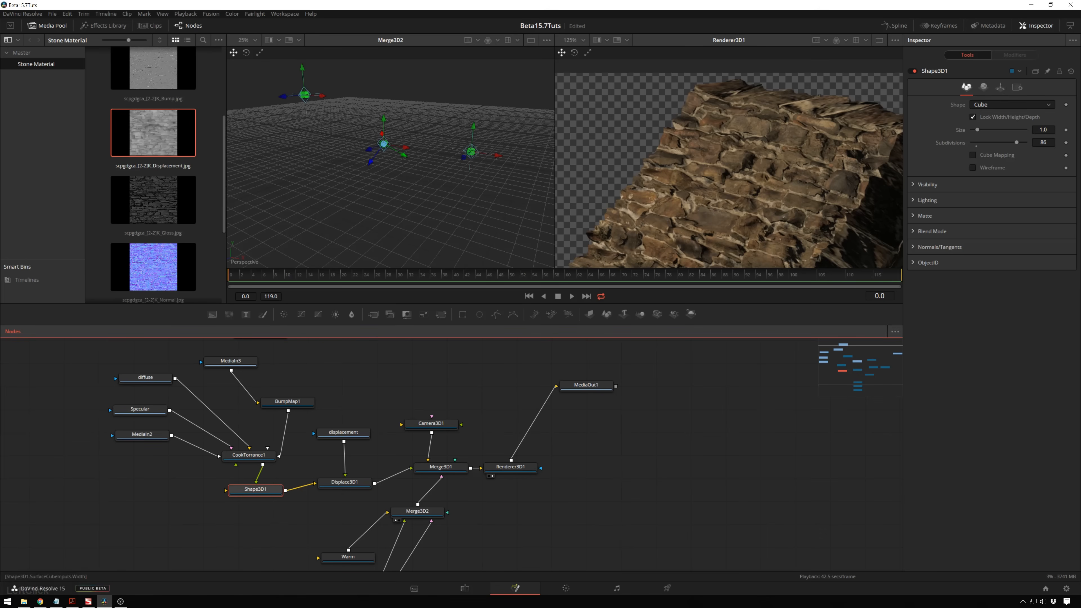
pyautogui.click(1043, 142)
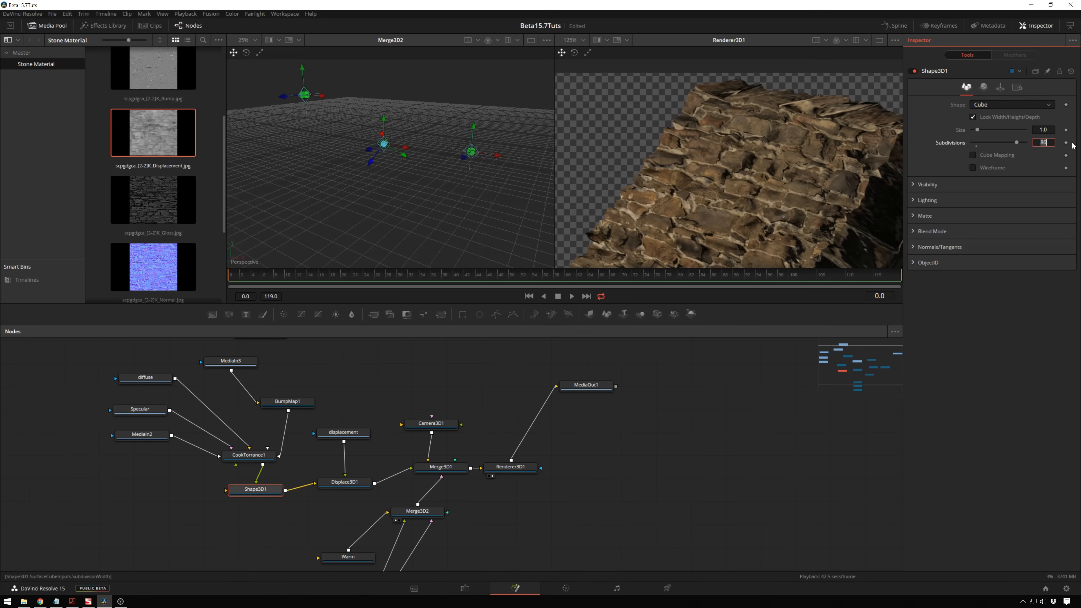
pyautogui.write('150')
pyautogui.press('KP_Enter')
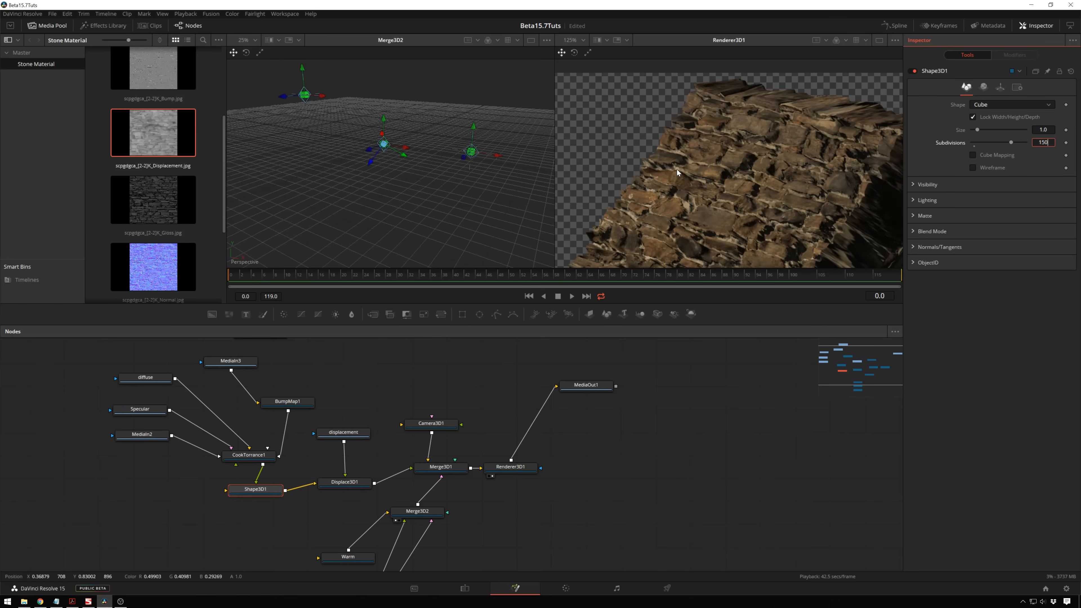
# Set the Displace3D1 Scale to 0.1.
pyautogui.click(347, 482)
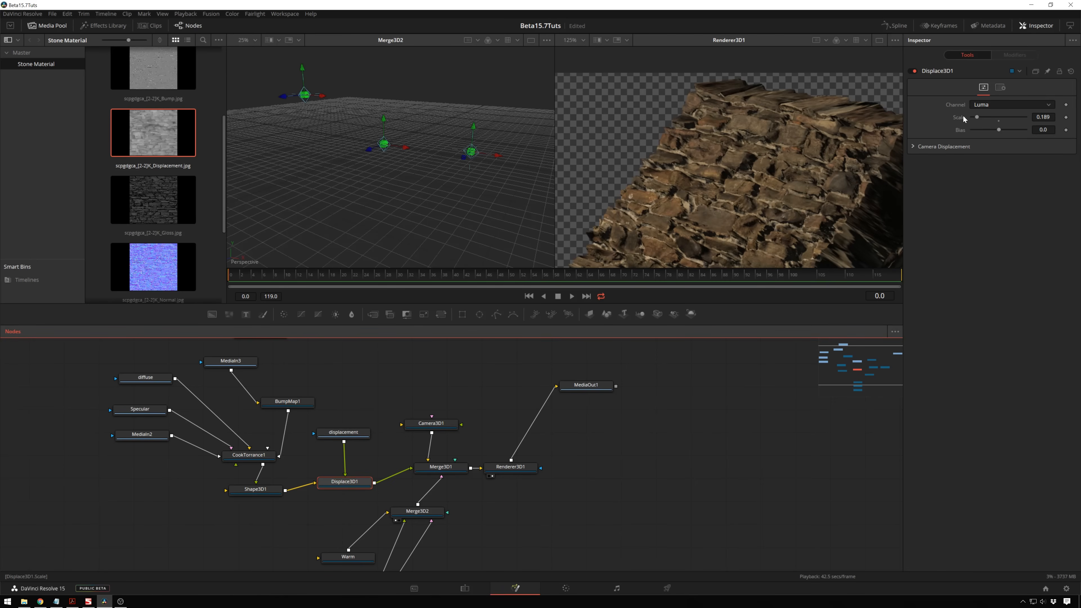
pyautogui.click(976, 116)
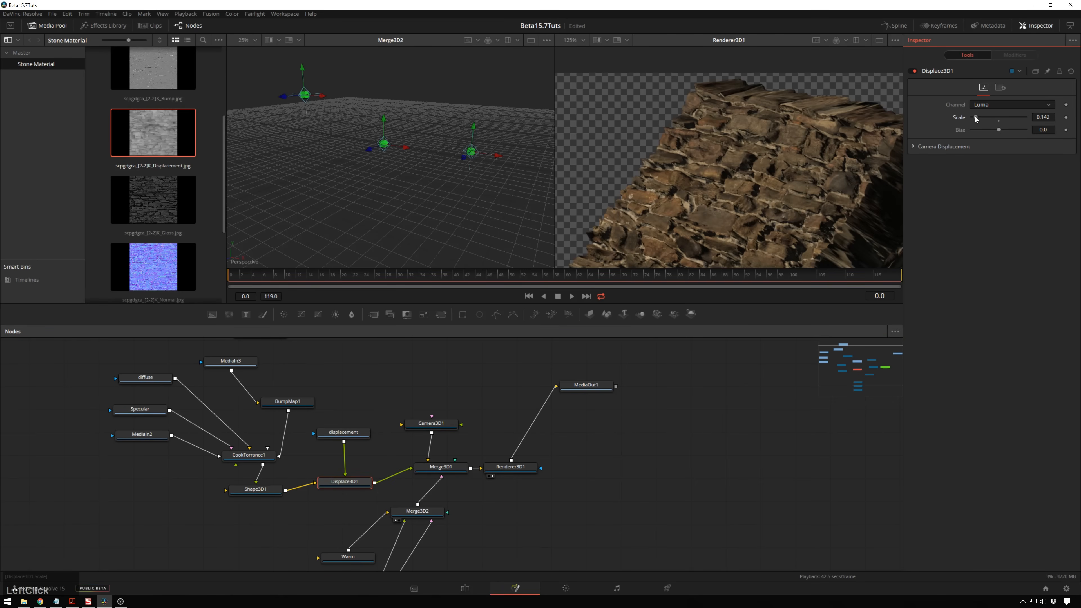
pyautogui.moveTo(975, 116); pyautogui.dragTo(974, 117)
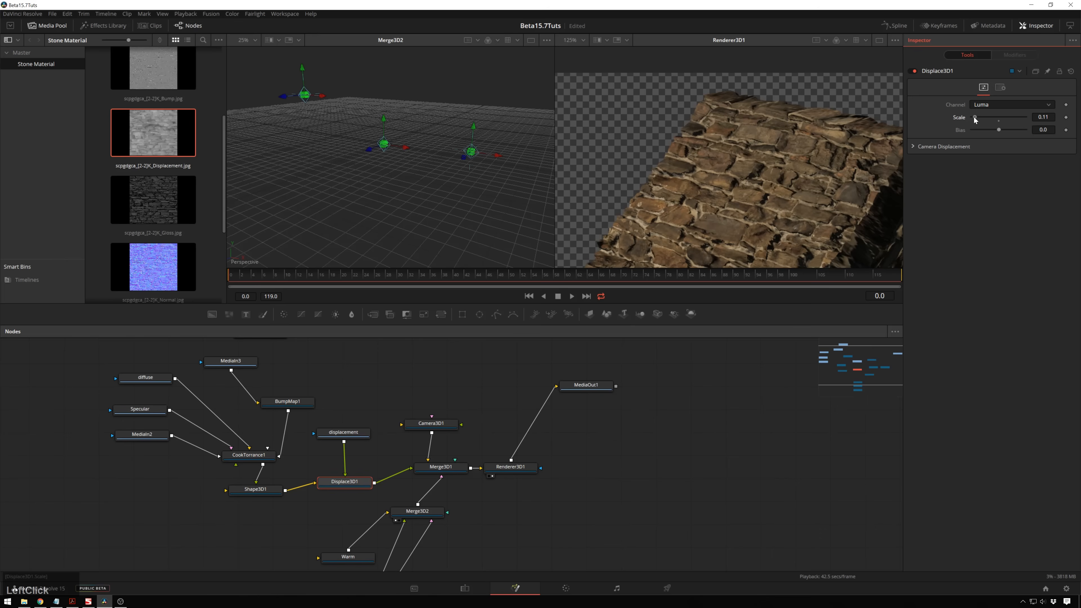
pyautogui.moveTo(974, 117); pyautogui.dragTo(973, 117)
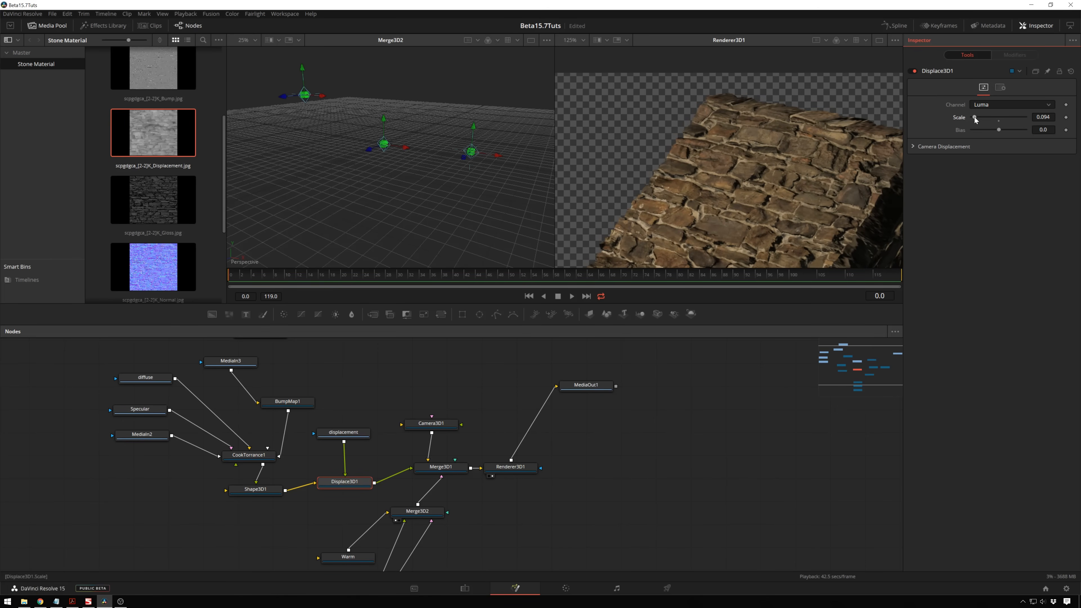
pyautogui.click(1043, 117)
pyautogui.write('0.1')
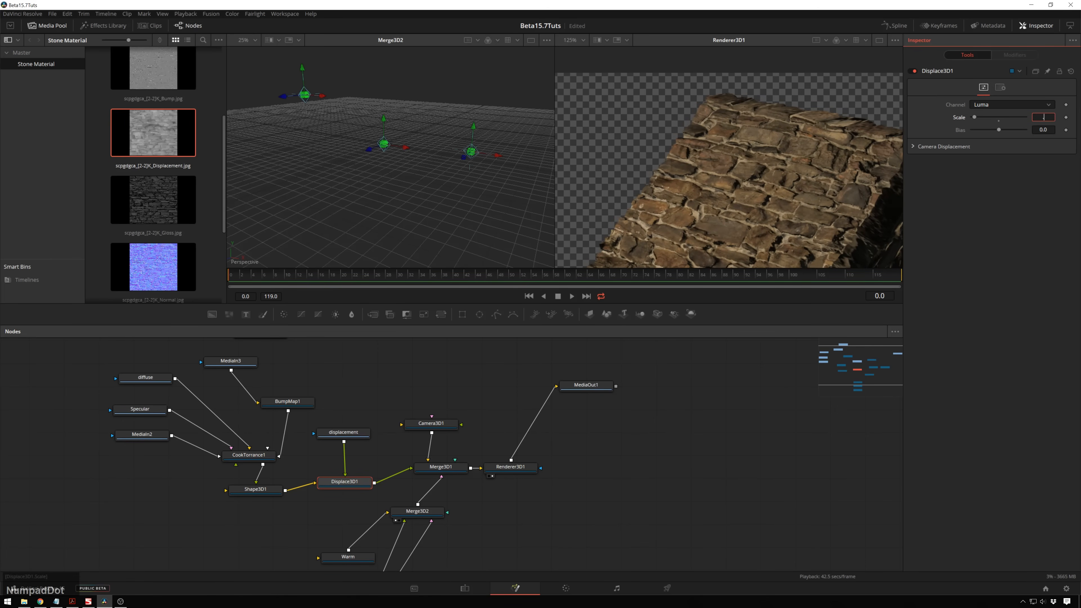
pyautogui.press('KP_Enter')
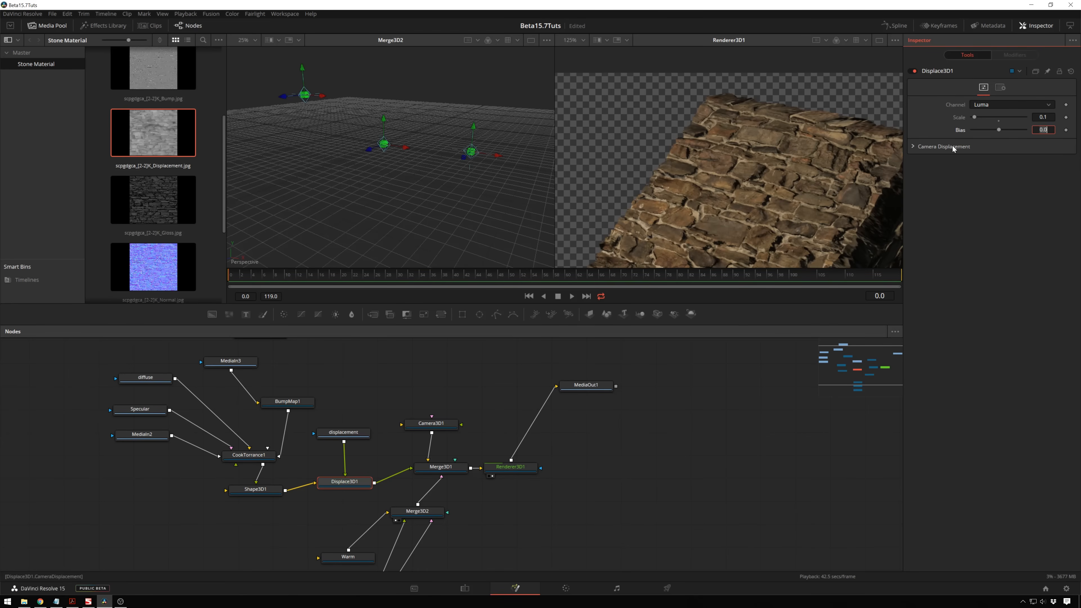
# Examine the displaced stone surface of the cube in the render, both close up and as a whole.
pyautogui.scroll(-3, 752, 147)
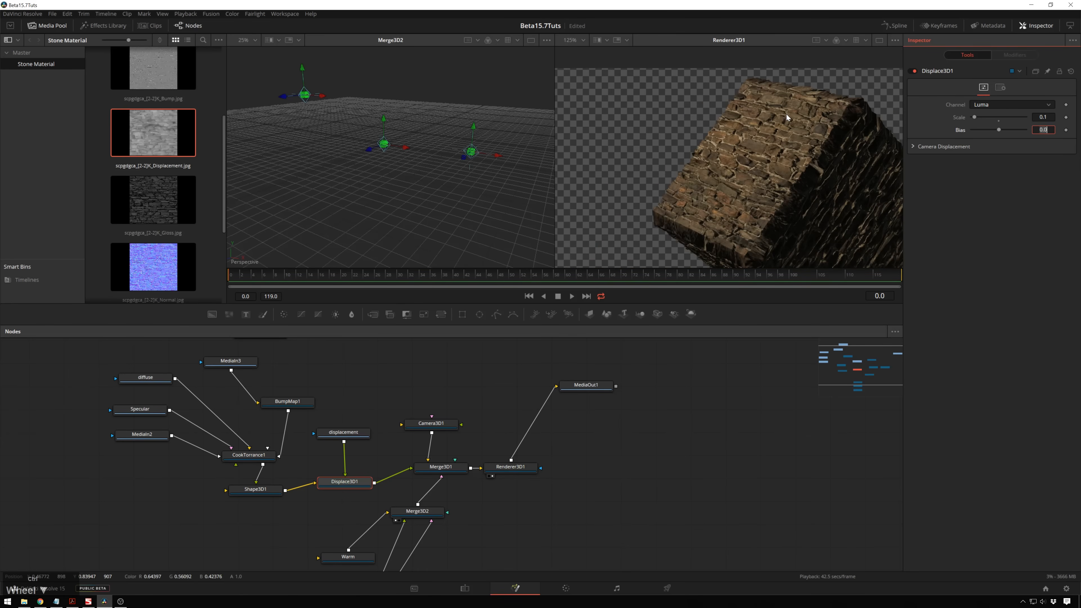
pyautogui.scroll(7, 748, 105)
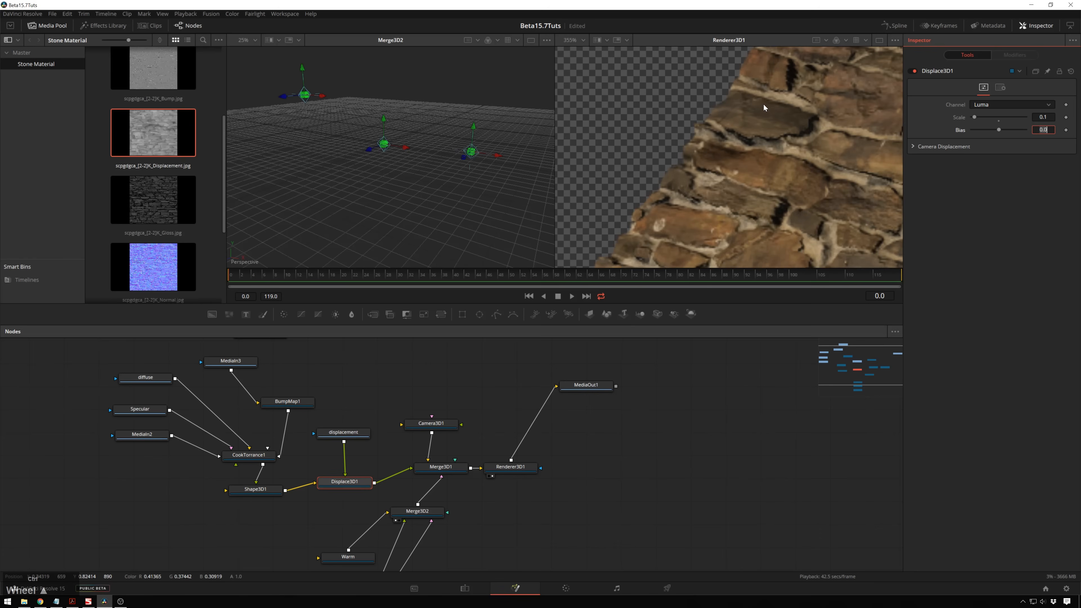
pyautogui.scroll(-7, 763, 103)
pyautogui.middleClick(762, 167)
pyautogui.moveTo(809, 169); pyautogui.dragTo(702, 161)
pyautogui.scroll(-2, 705, 159)
pyautogui.scroll(1, 720, 156)
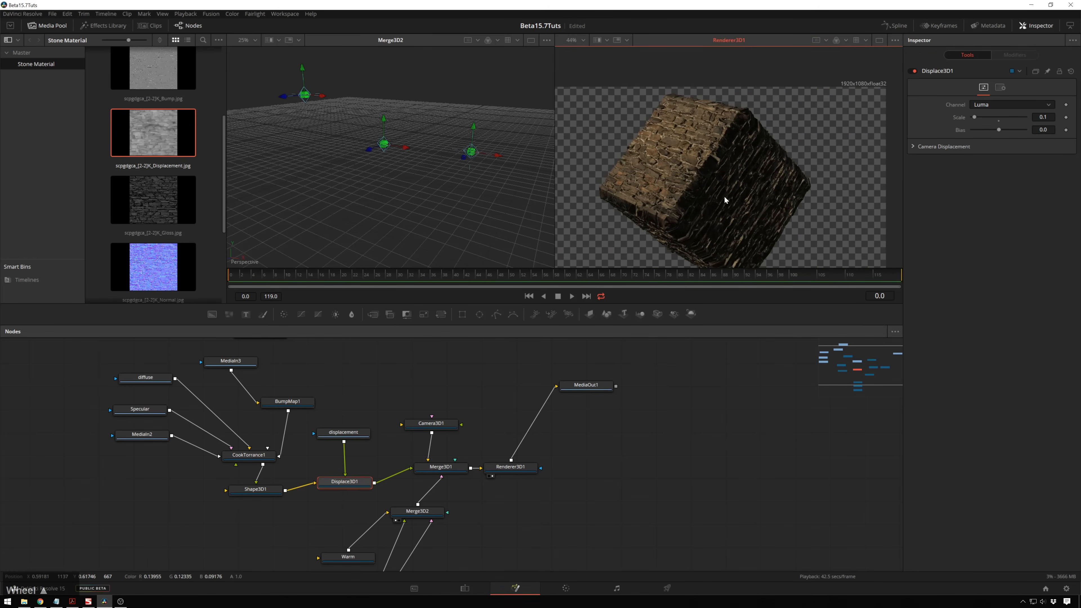
# Reposition the lower light in the Merge3D2 scene so it strikes the cube's dark side.
pyautogui.click(464, 156)
pyautogui.moveTo(437, 186); pyautogui.dragTo(435, 139)
pyautogui.moveTo(412, 181); pyautogui.dragTo(425, 170)
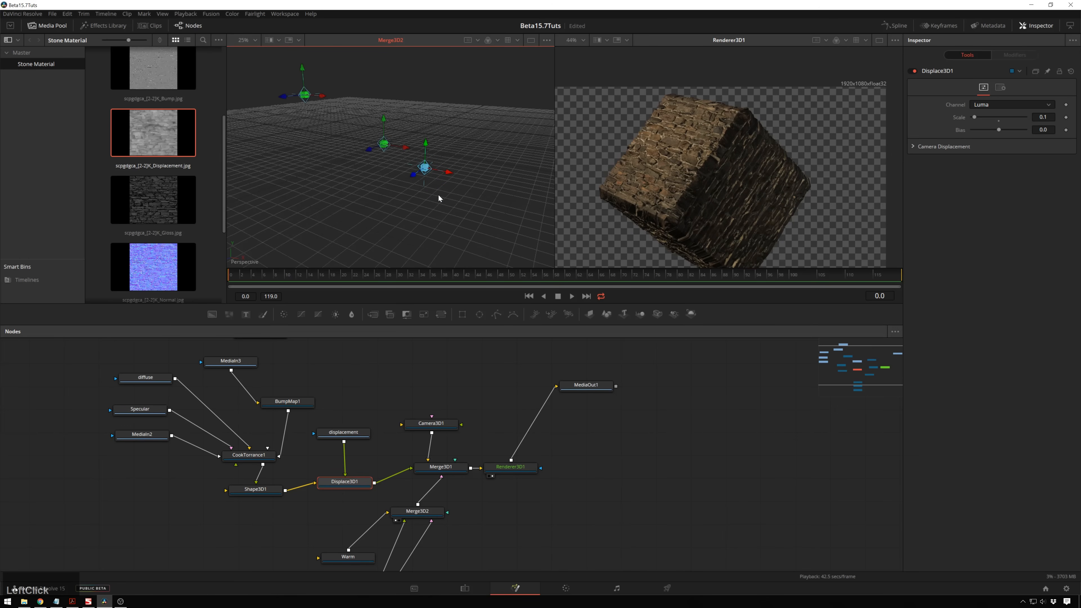
# Set the Intensity of the Cool light to 5.0.
pyautogui.moveTo(616, 528); pyautogui.dragTo(638, 435)
pyautogui.click(371, 493)
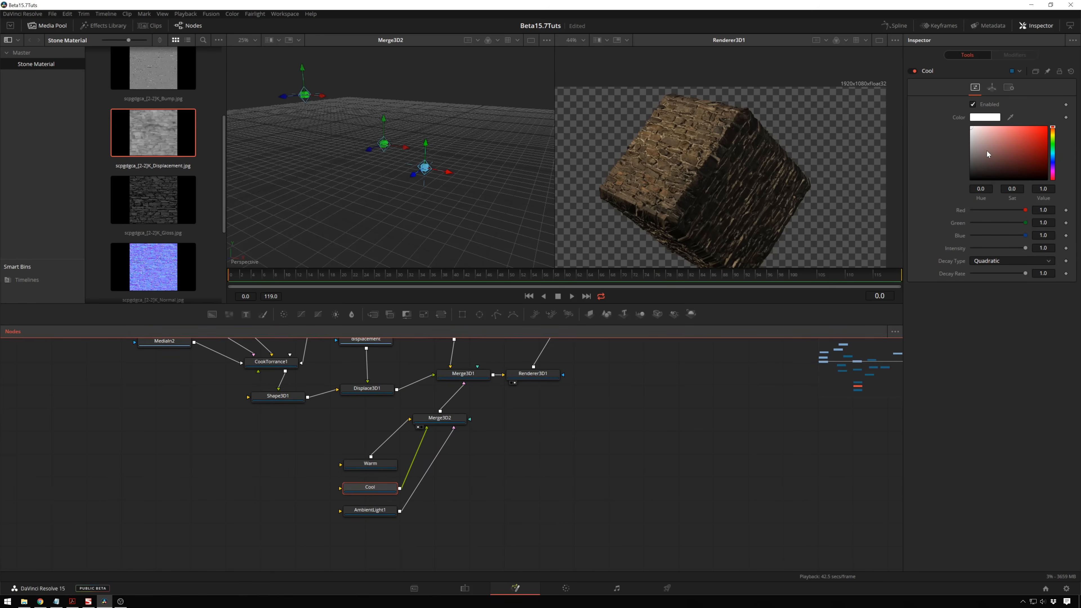
pyautogui.click(1044, 248)
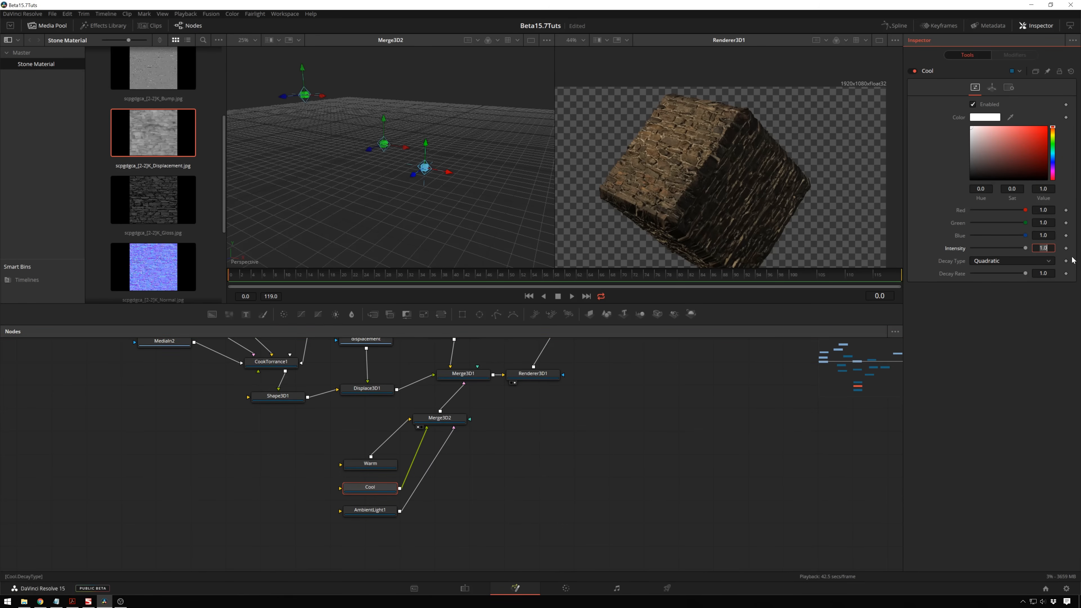
pyautogui.write('5')
pyautogui.press('Tab')
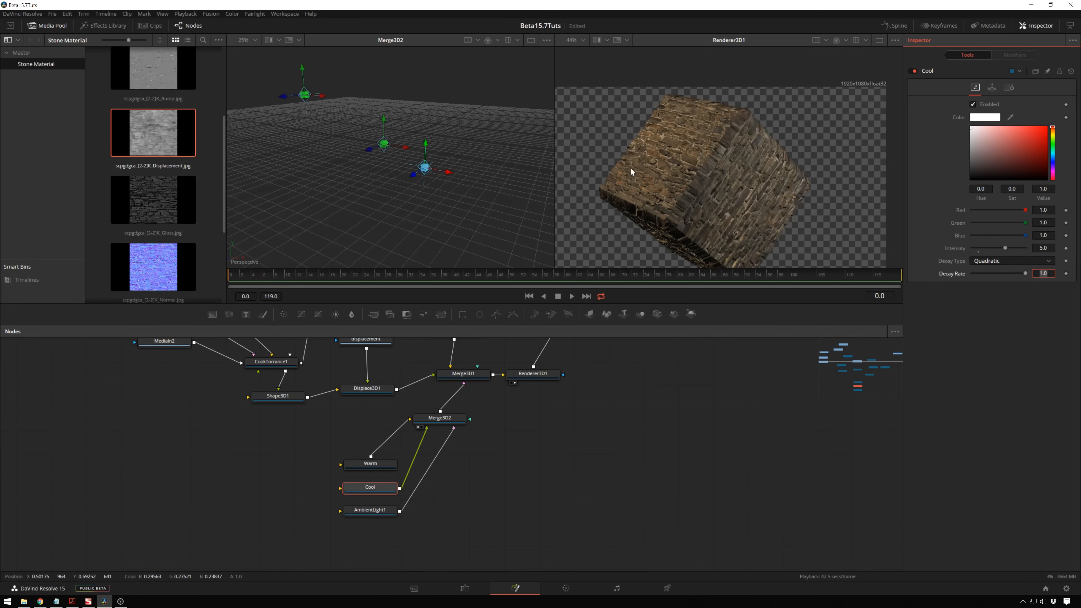
# Tint the Cool light pale cyan with hue 0.512, saturation 0.131 and value 0.984.
pyautogui.click(1052, 153)
pyautogui.click(980, 128)
pyautogui.scroll(-1, 679, 130)
pyautogui.scroll(1, 693, 130)
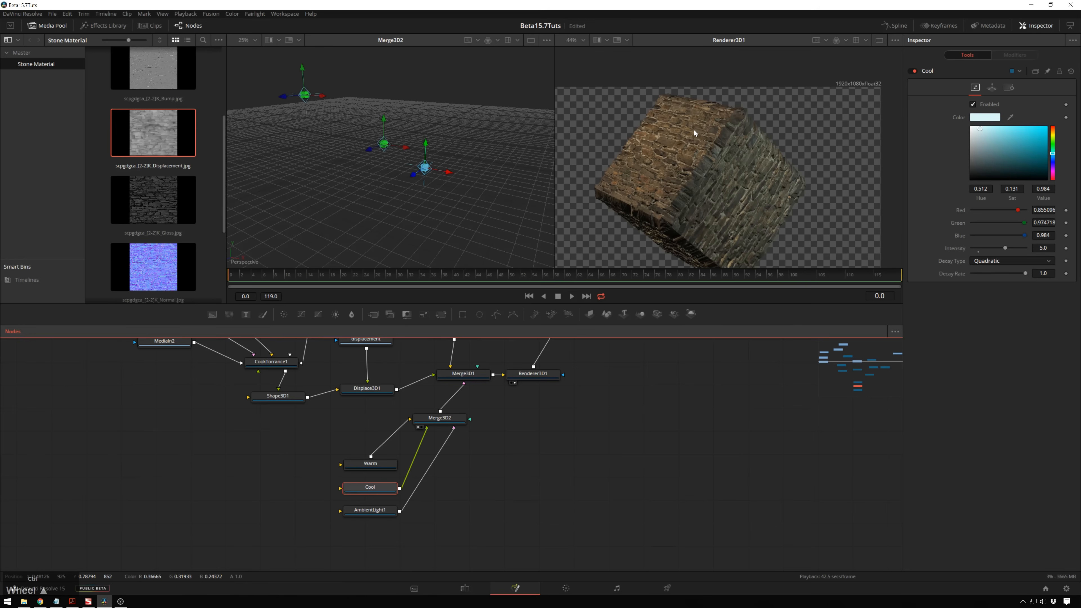
pyautogui.scroll(-1, 716, 128)
# Add a Ward material node and connect it to the Shape3D1 material input in place of CookTorrance1.
pyautogui.middleClick(205, 401)
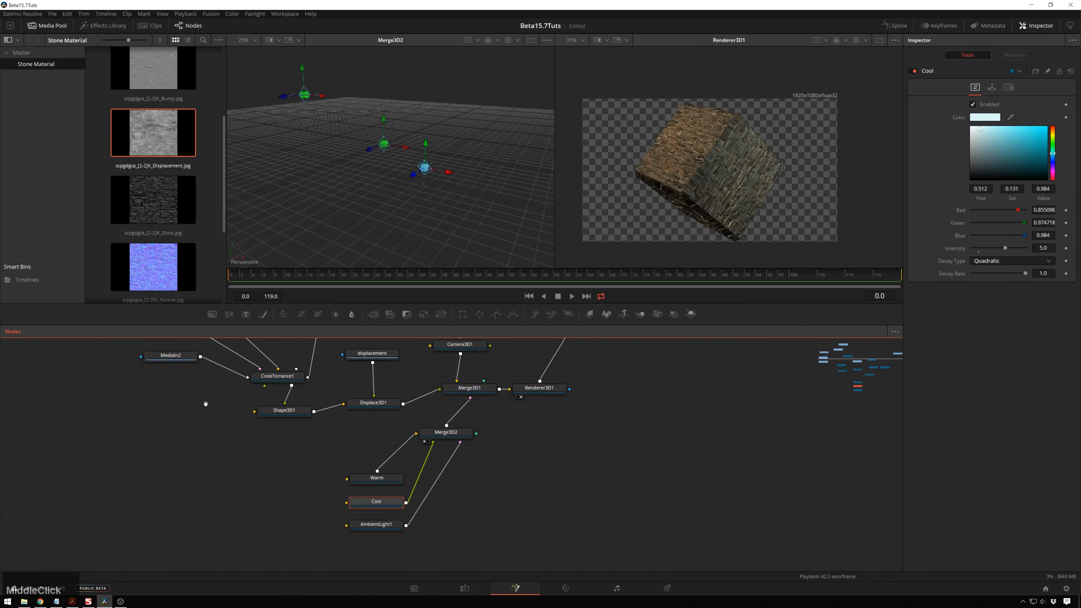
pyautogui.moveTo(206, 402); pyautogui.dragTo(206, 470)
pyautogui.rightClick(186, 483)
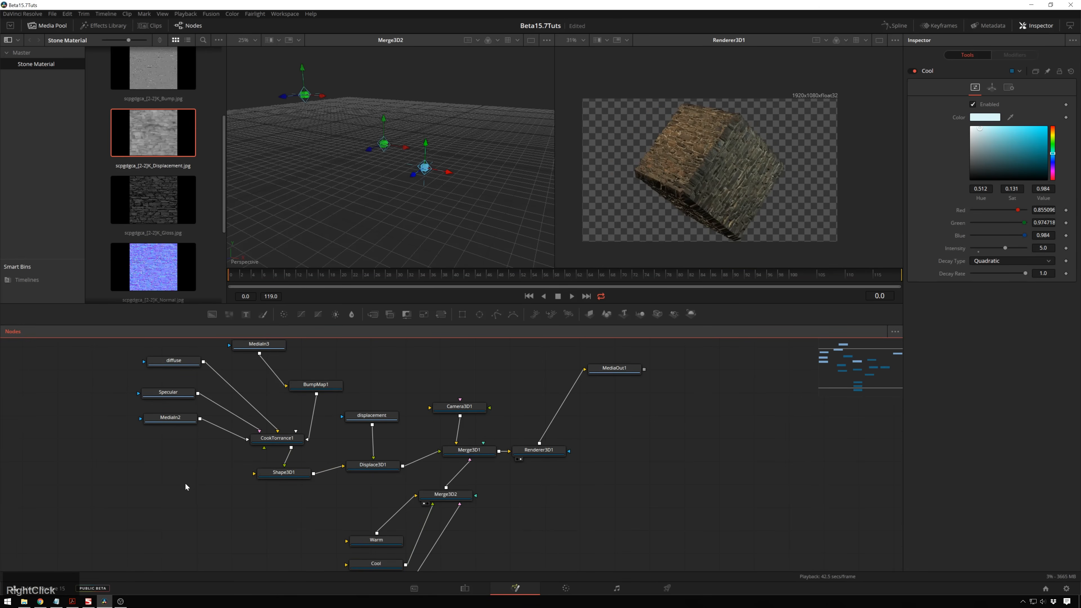
pyautogui.click(140, 485)
pyautogui.hotkey('shift', 'space')
pyautogui.write('ward')
pyautogui.press('Return')
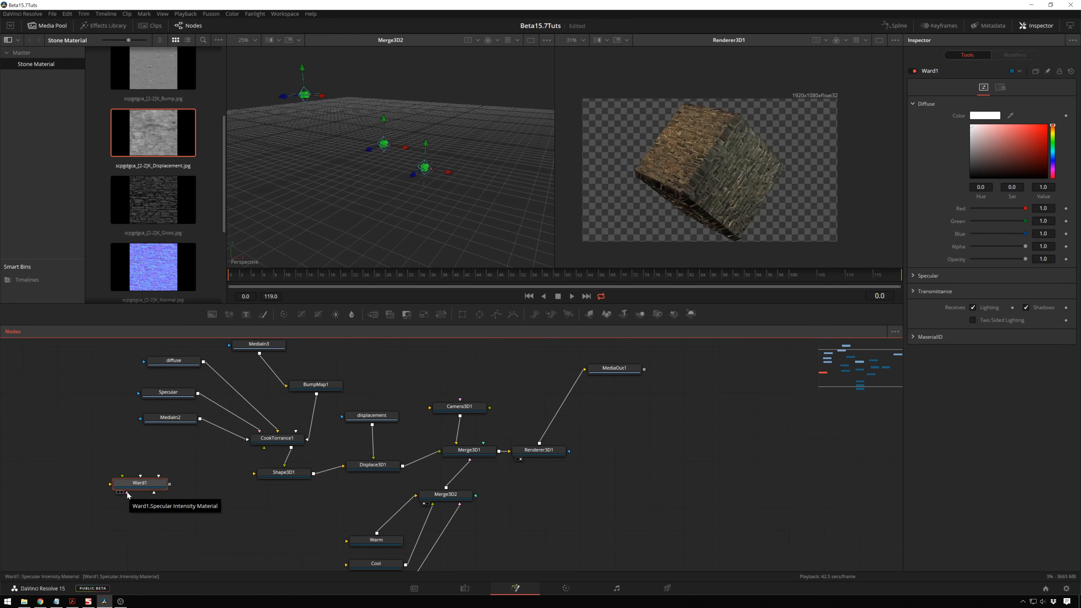
pyautogui.moveTo(157, 484); pyautogui.dragTo(290, 471)
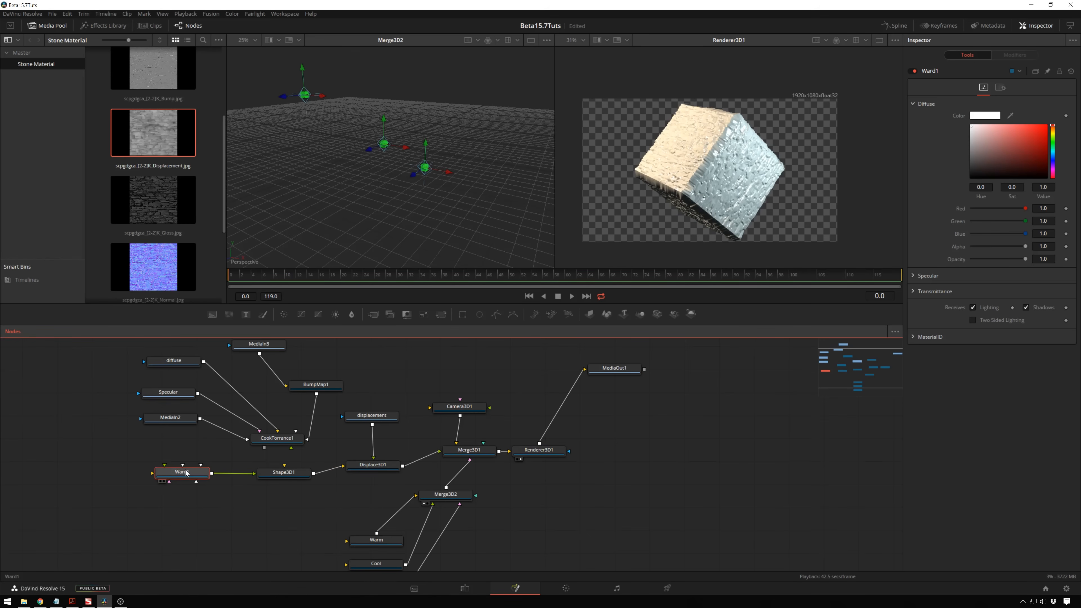
# Raise the Ward1 specular Spread U to about 0.125.
pyautogui.click(913, 276)
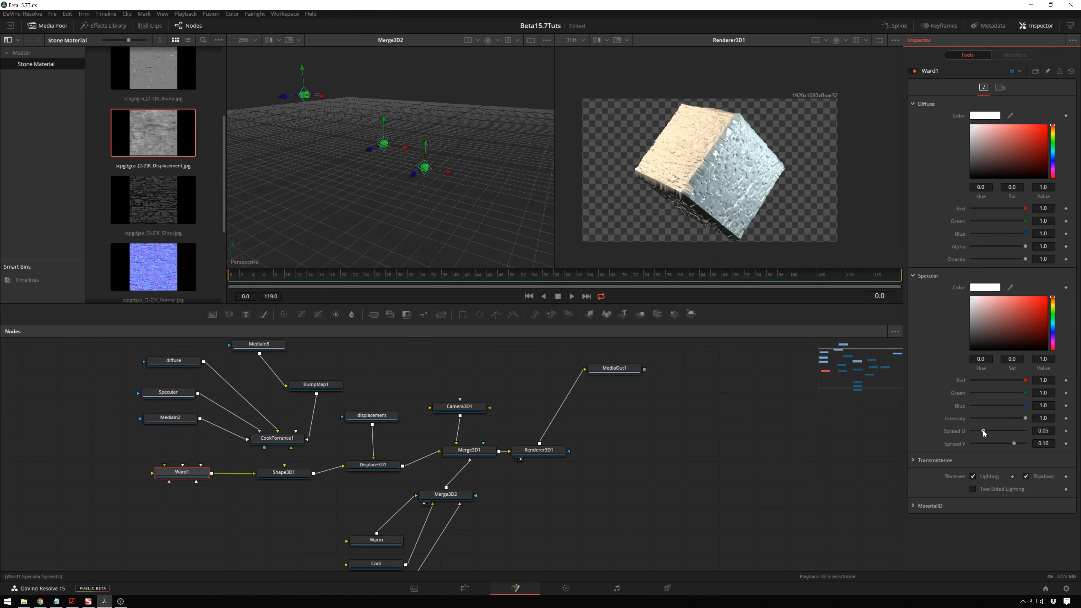
pyautogui.moveTo(986, 431); pyautogui.dragTo(1007, 431)
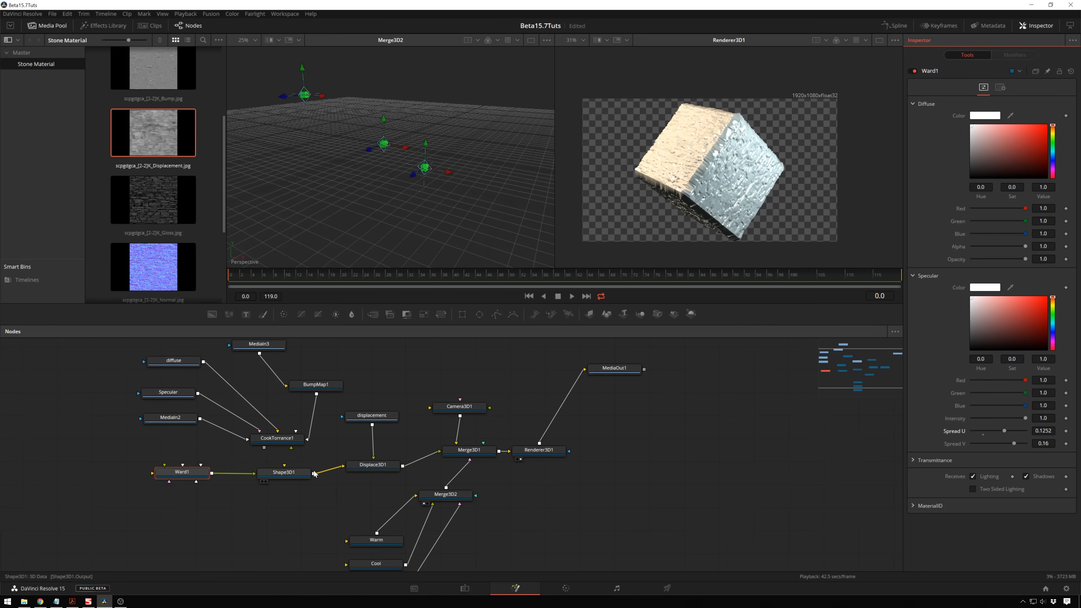
# Connect Shape3D1 straight to Merge3D1, bypassing Displace3D1, and display Merge3D1 in the viewer beside the render.
pyautogui.moveTo(314, 475); pyautogui.dragTo(440, 468)
pyautogui.click(448, 459)
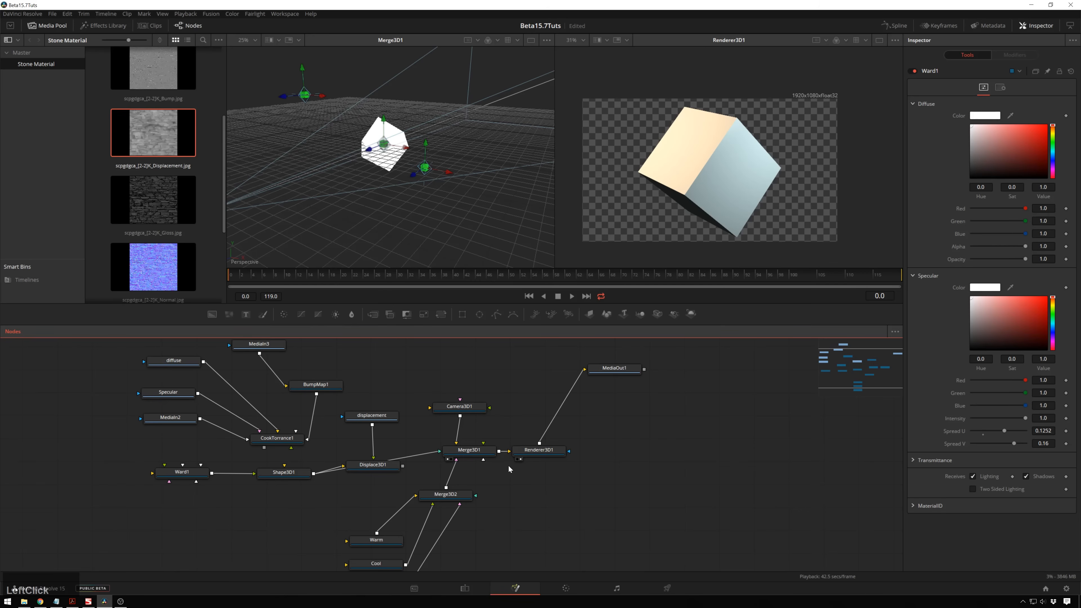
# Set the Shape3D1 shape to Sphere.
pyautogui.click(196, 474)
pyautogui.click(284, 472)
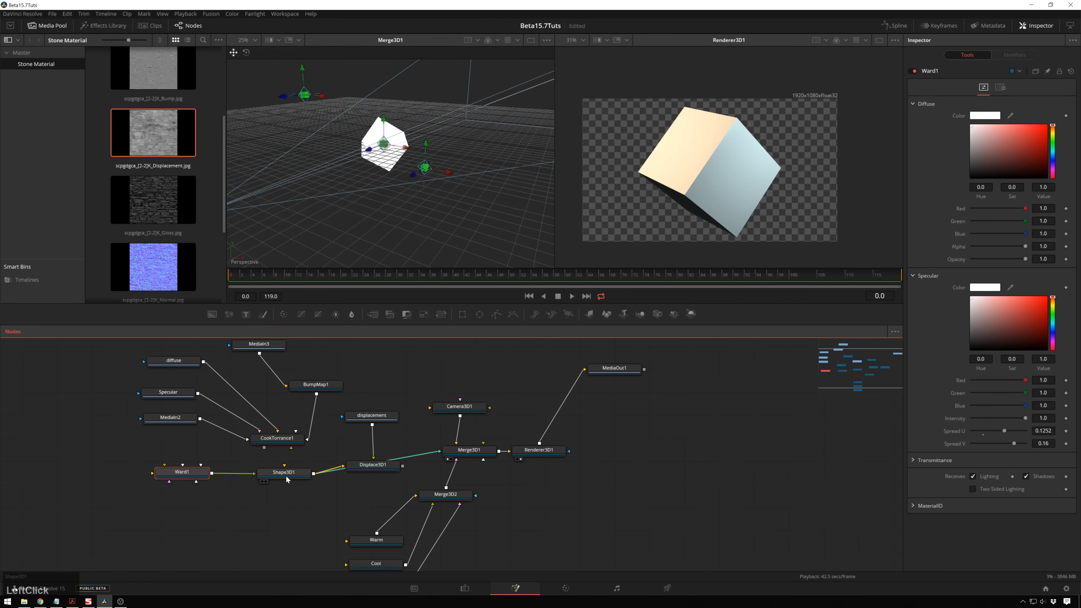
pyautogui.click(994, 107)
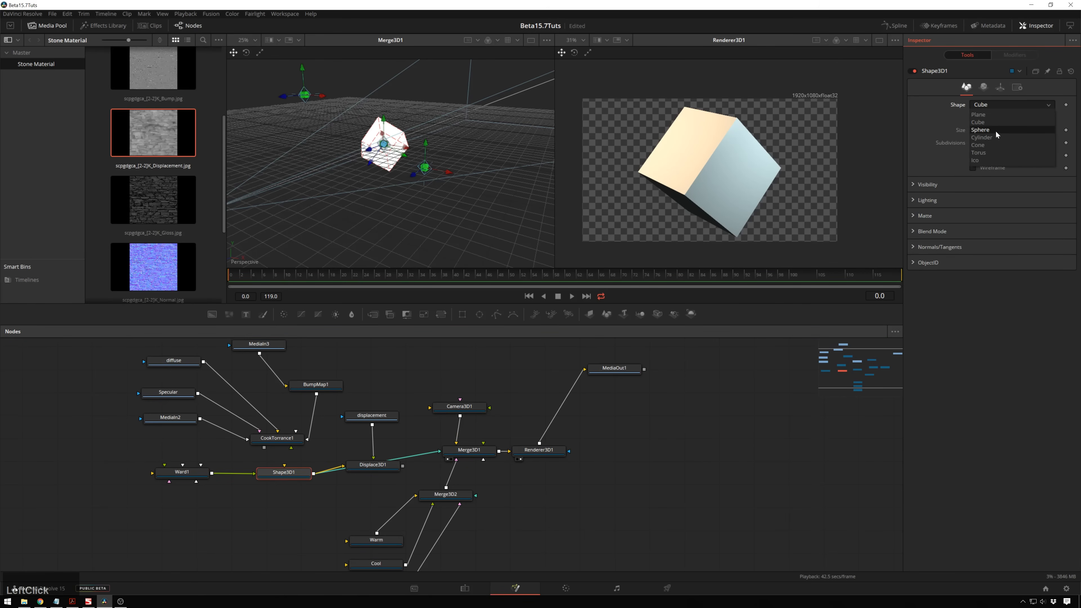
pyautogui.click(980, 129)
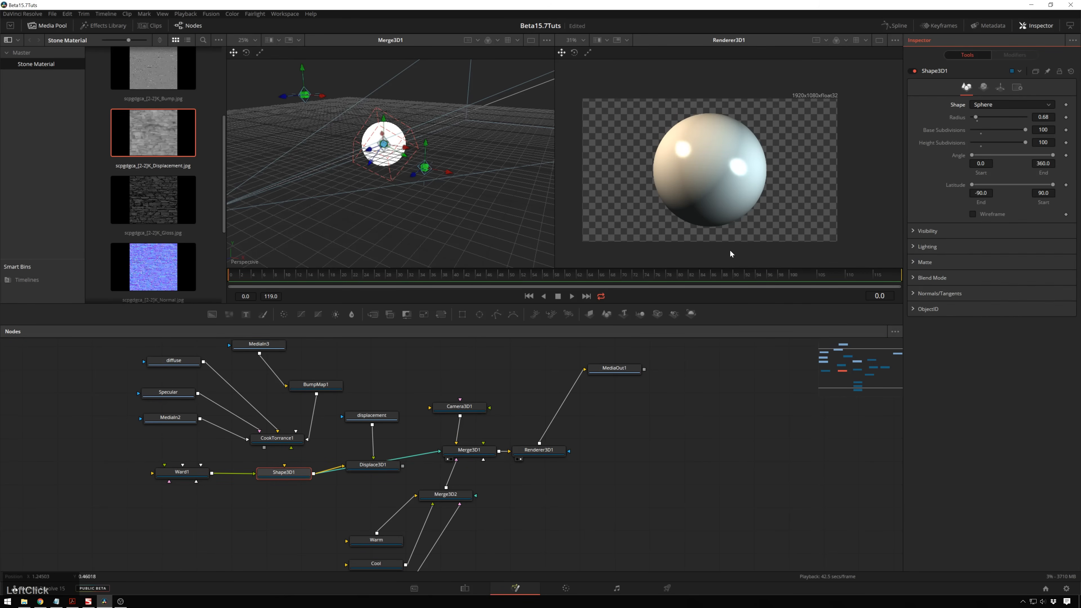
# Set the Ward1 specular Spread U to 0.2 and Spread V to about 0.064.
pyautogui.click(197, 475)
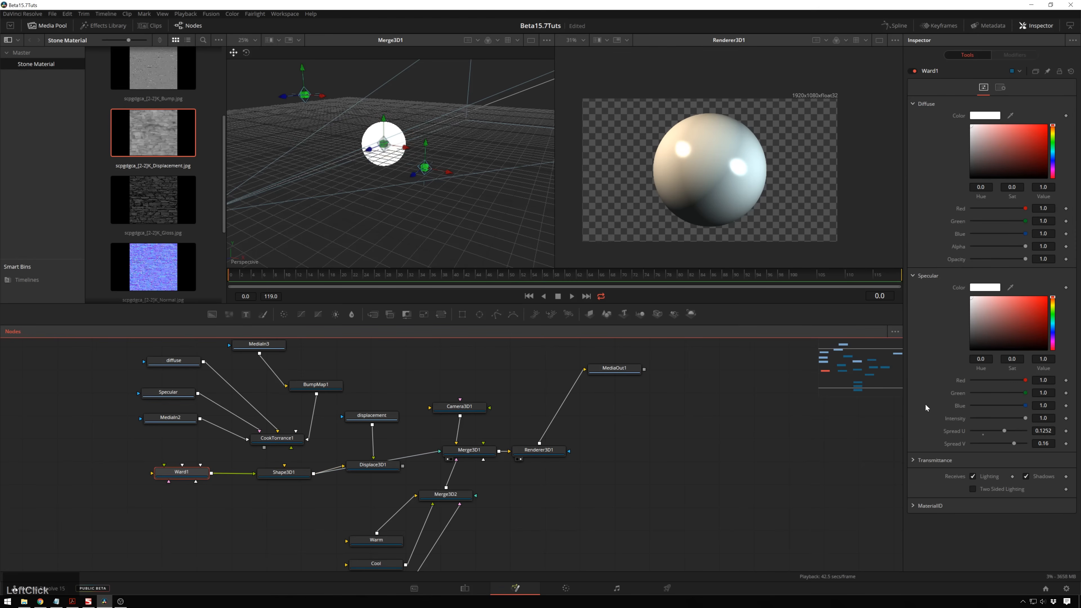
pyautogui.moveTo(1005, 432); pyautogui.dragTo(1032, 425)
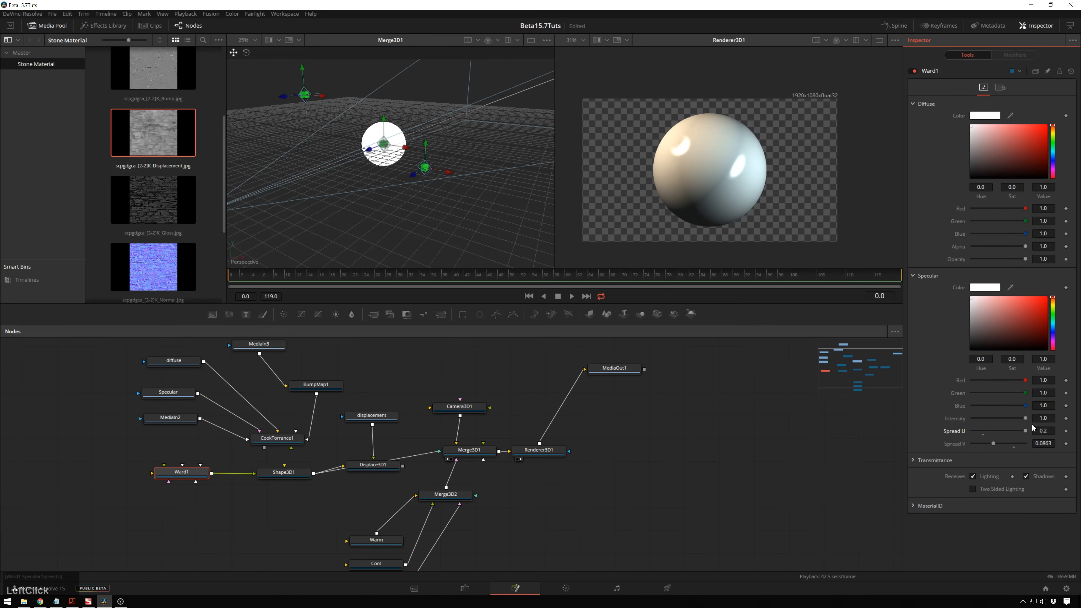
pyautogui.moveTo(997, 444); pyautogui.dragTo(991, 444)
# Reconnect CookTorrance1 to the Shape3D1 material input in place of Ward1, and route Shape3D1 through Displace3D1 into Merge3D1.
pyautogui.moveTo(264, 448)
pyautogui.mouseDown()
pyautogui.moveTo(285, 474)
pyautogui.moveTo(271, 492)
pyautogui.mouseUp()
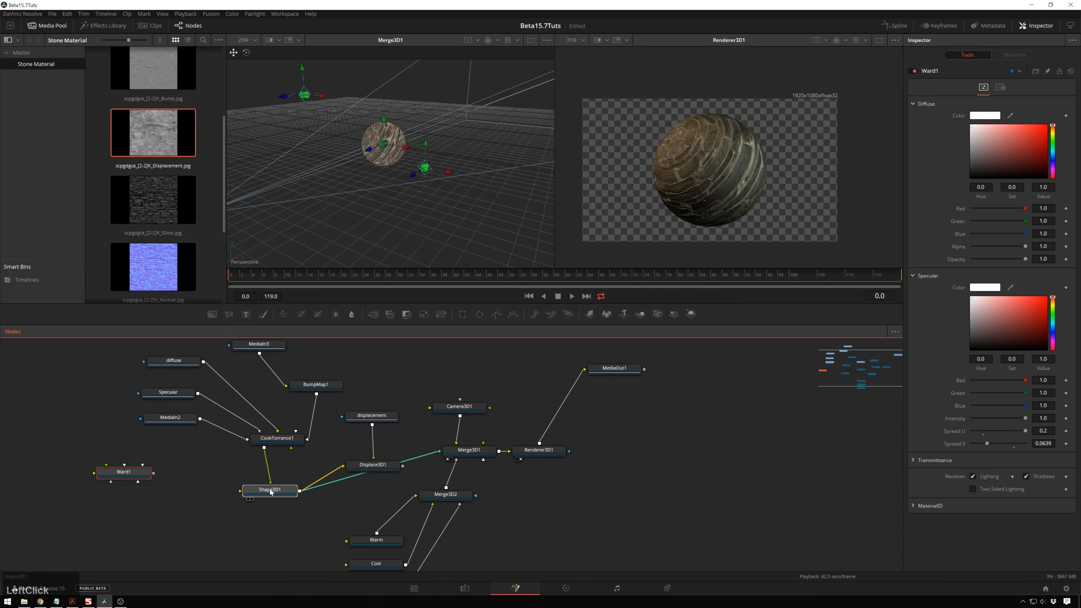
pyautogui.moveTo(373, 467); pyautogui.dragTo(441, 451)
# Set the Shape3D1 shape back to Cube.
pyautogui.click(277, 489)
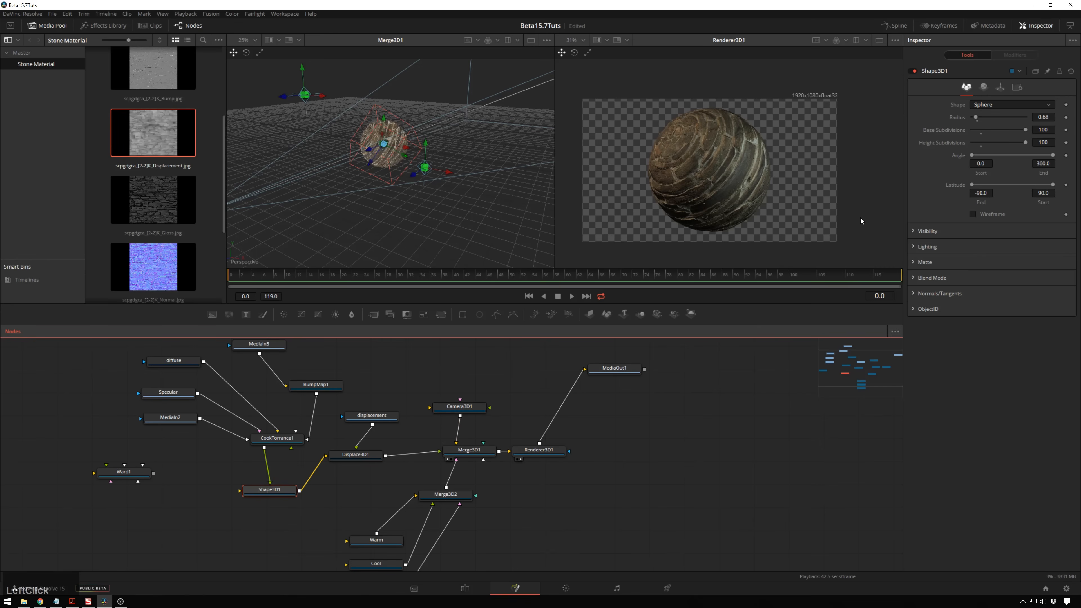
pyautogui.click(999, 103)
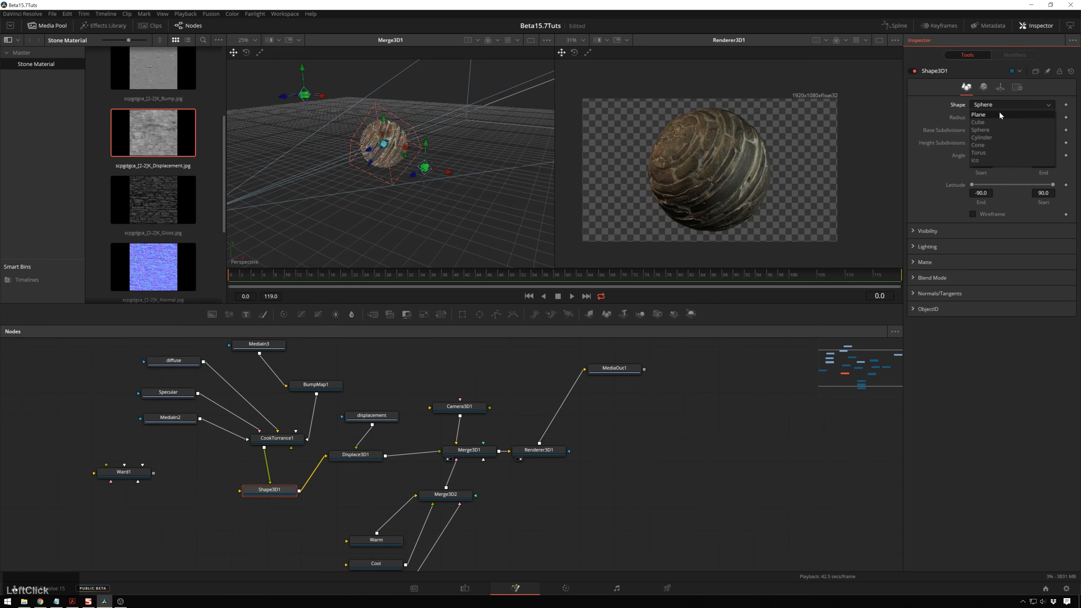
pyautogui.click(993, 120)
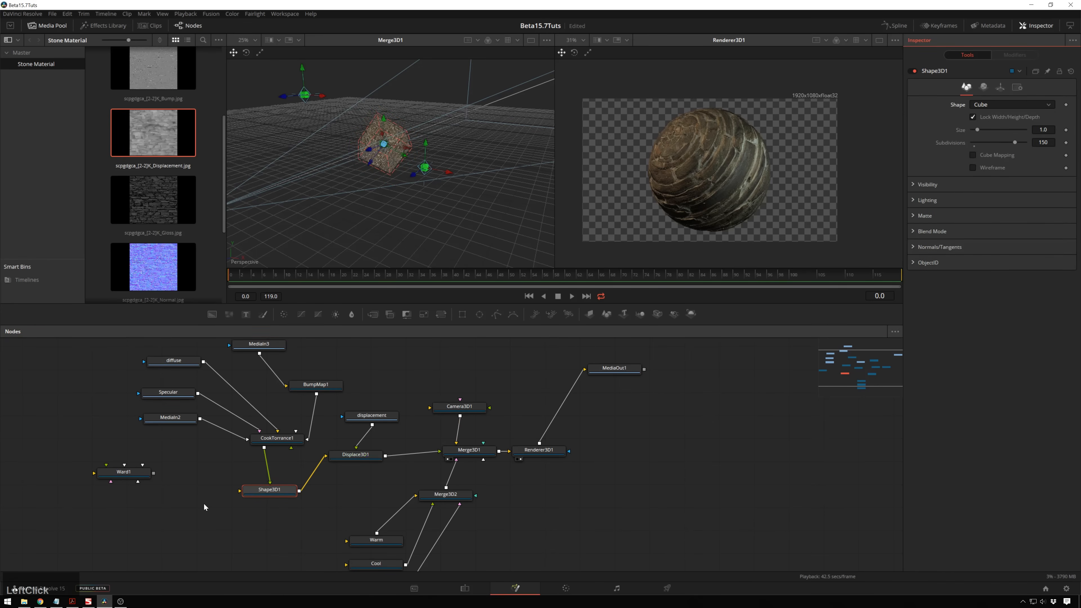
# Add a Material Merge node and place it between Ward1 and Shape3D1 in the node graph.
pyautogui.hotkey('shift', 'space')
pyautogui.write('ward')
pyautogui.press('BackSpace')
pyautogui.press('BackSpace')
pyautogui.press('BackSpace')
pyautogui.press('BackSpace')
pyautogui.write('combine')
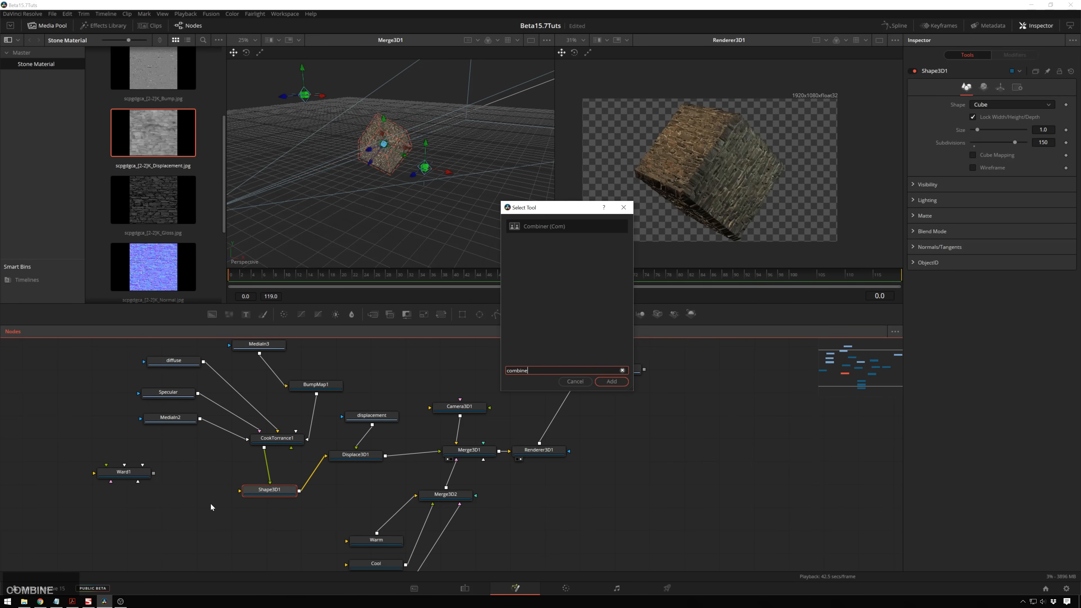
pyautogui.hotkey('ctrl', 'a')
pyautogui.write('material')
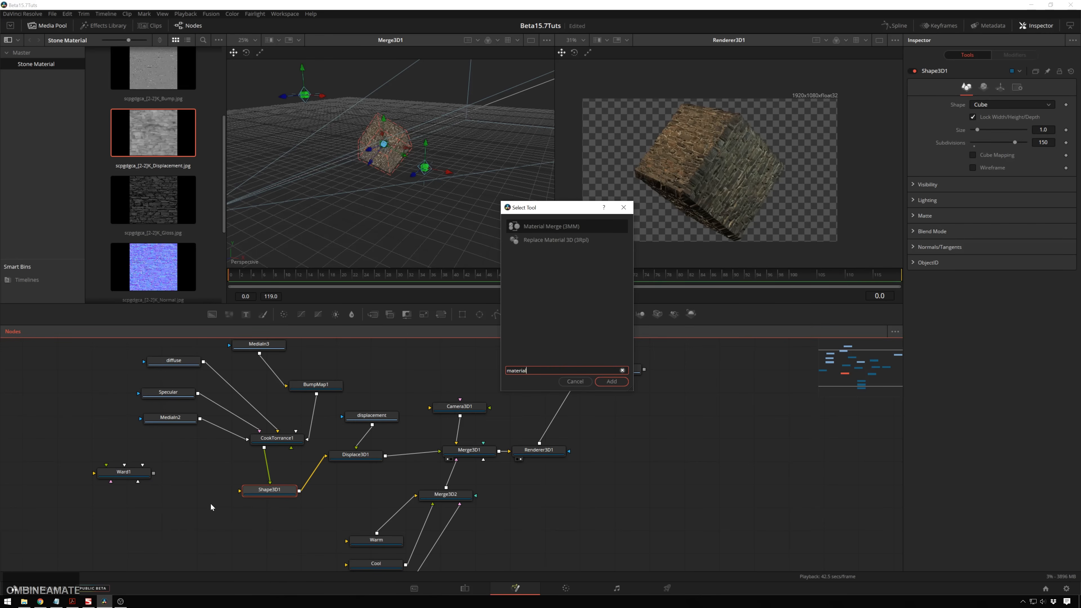
pyautogui.press('Return')
pyautogui.click(350, 498)
pyautogui.moveTo(350, 498); pyautogui.dragTo(210, 474)
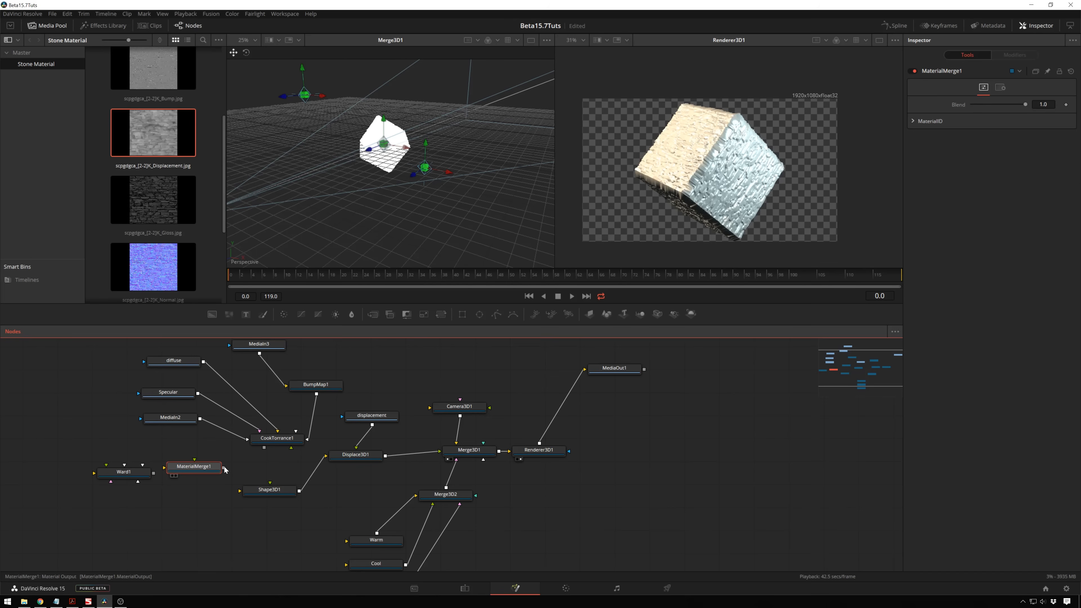
# Connect MaterialMerge1 to the Shape3D1 material input and feed Ward1 and CookTorrance1 into MaterialMerge1.
pyautogui.moveTo(225, 468); pyautogui.dragTo(240, 490)
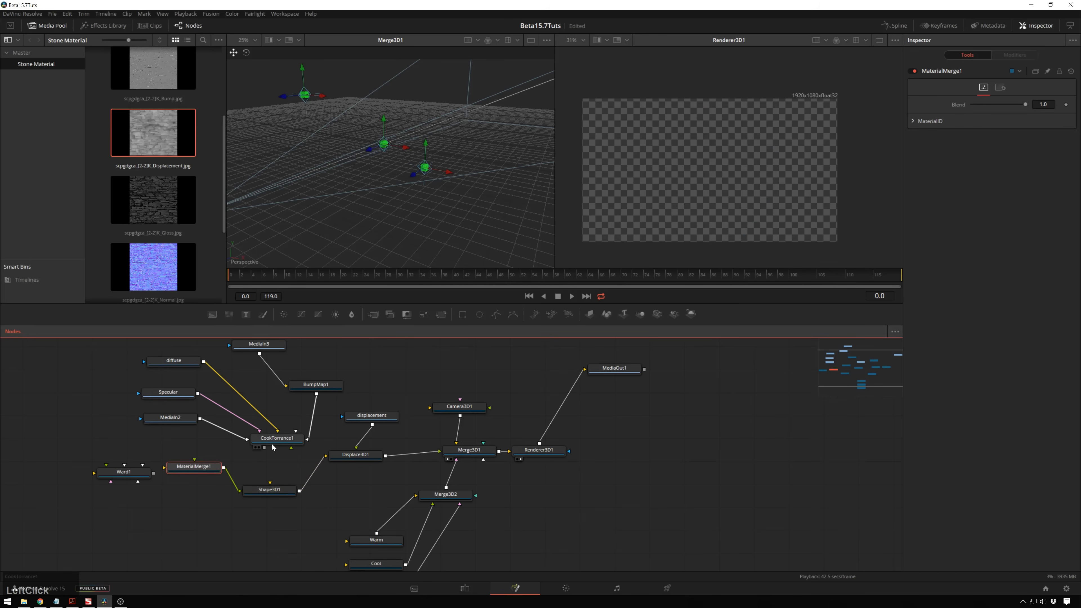
pyautogui.moveTo(265, 447); pyautogui.dragTo(91, 458)
# Set the MaterialMerge1 Blend to 0.315.
pyautogui.click(216, 467)
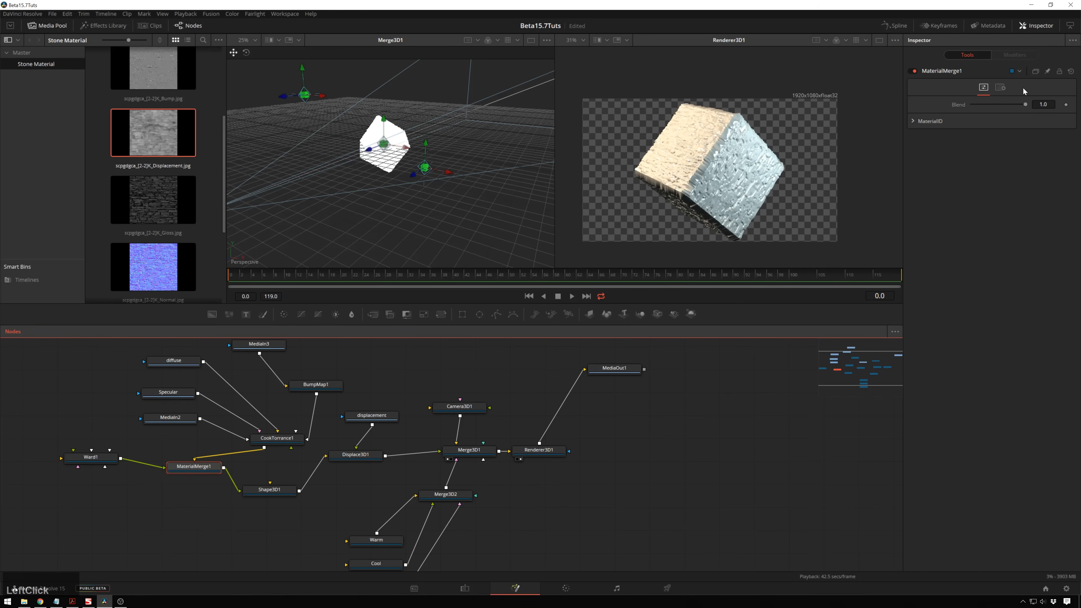
pyautogui.click(1001, 103)
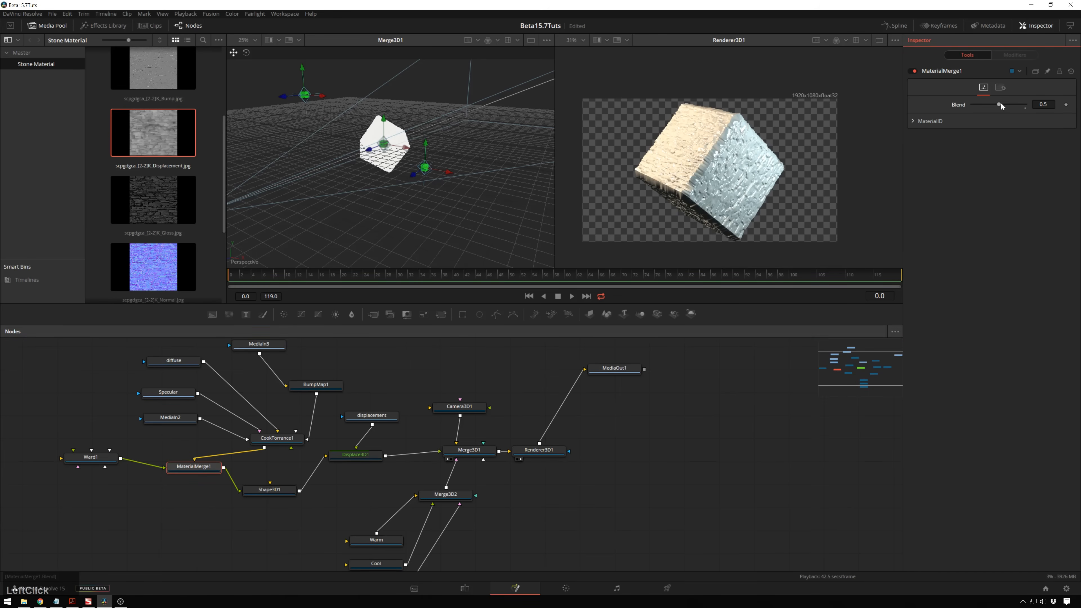
pyautogui.moveTo(1000, 103); pyautogui.dragTo(991, 106)
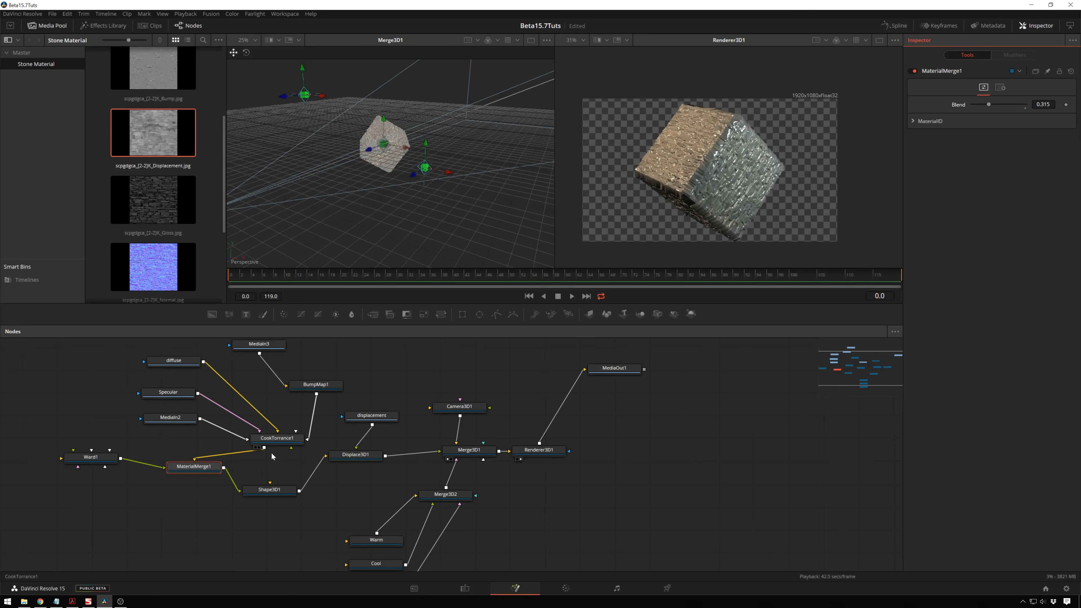
# Disconnect MaterialMerge1 from the Shape3D1 material input.
pyautogui.moveTo(380, 390); pyautogui.dragTo(401, 406)
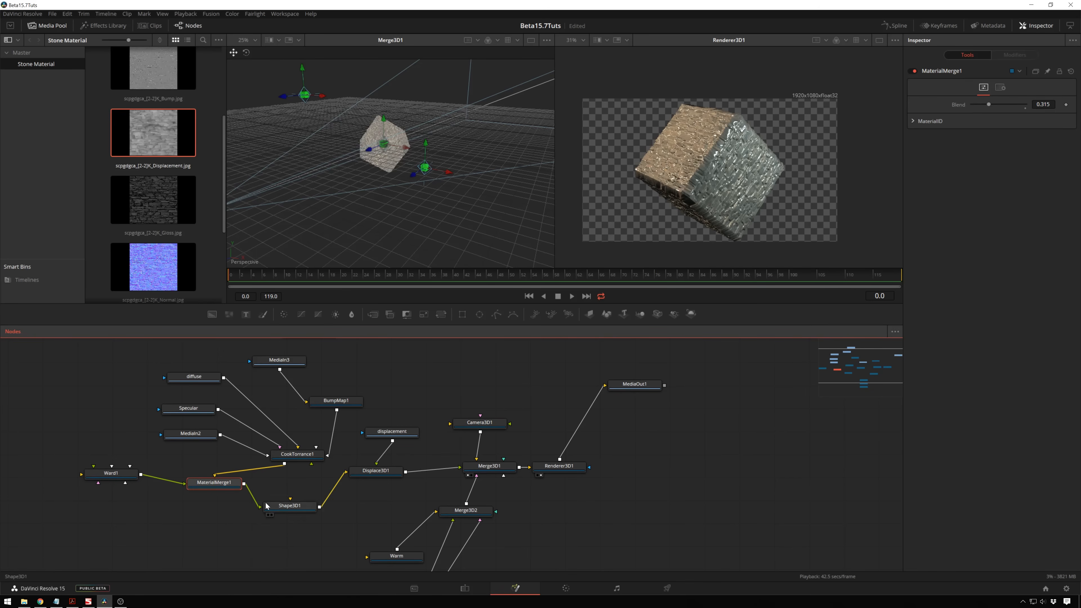
pyautogui.moveTo(254, 496); pyautogui.dragTo(281, 470)
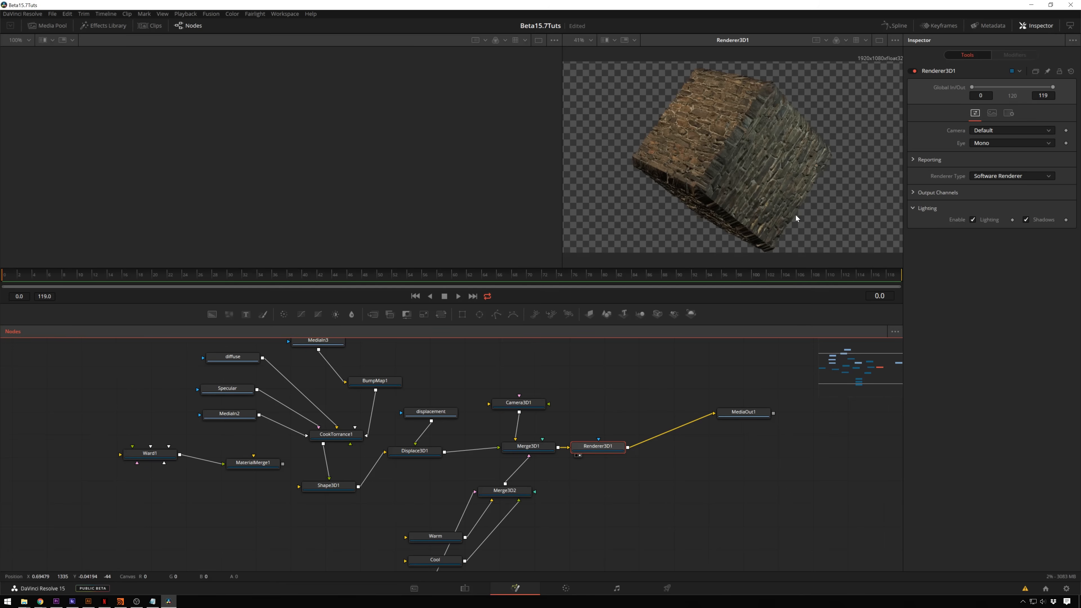
# Display CookTorrance1 in the empty viewer and examine the stone material on the preview sphere.
pyautogui.click(344, 436)
pyautogui.press('1')
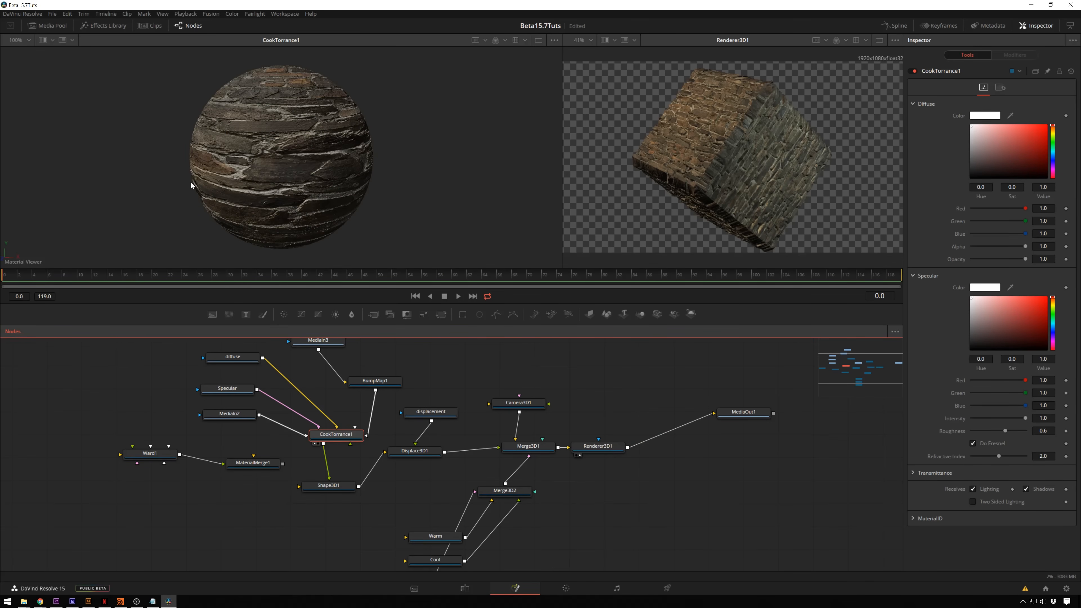
pyautogui.moveTo(281, 165); pyautogui.dragTo(320, 176)
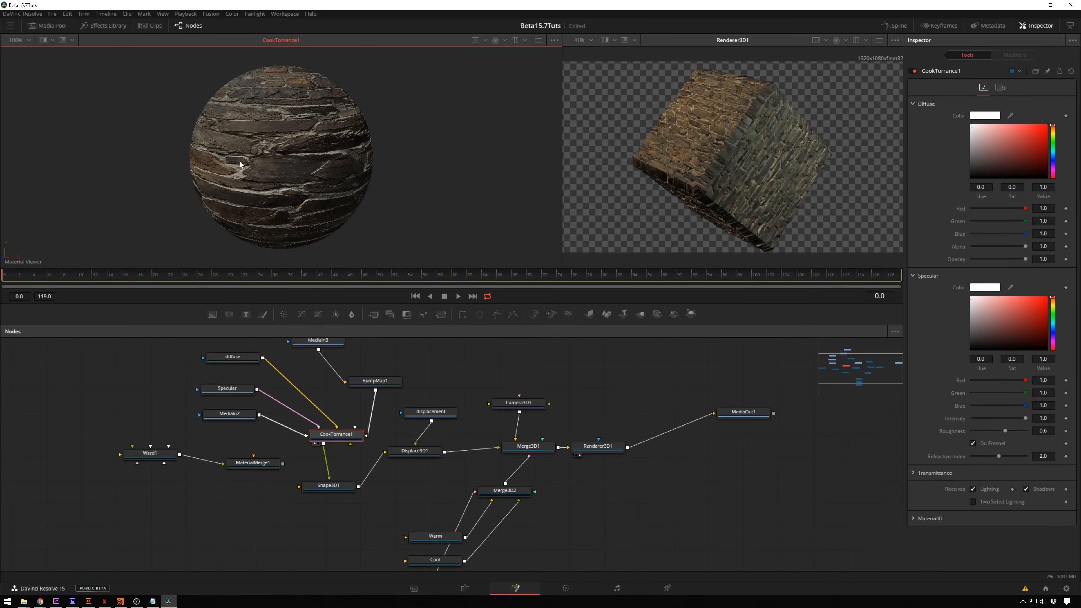
pyautogui.moveTo(257, 130); pyautogui.dragTo(381, 235)
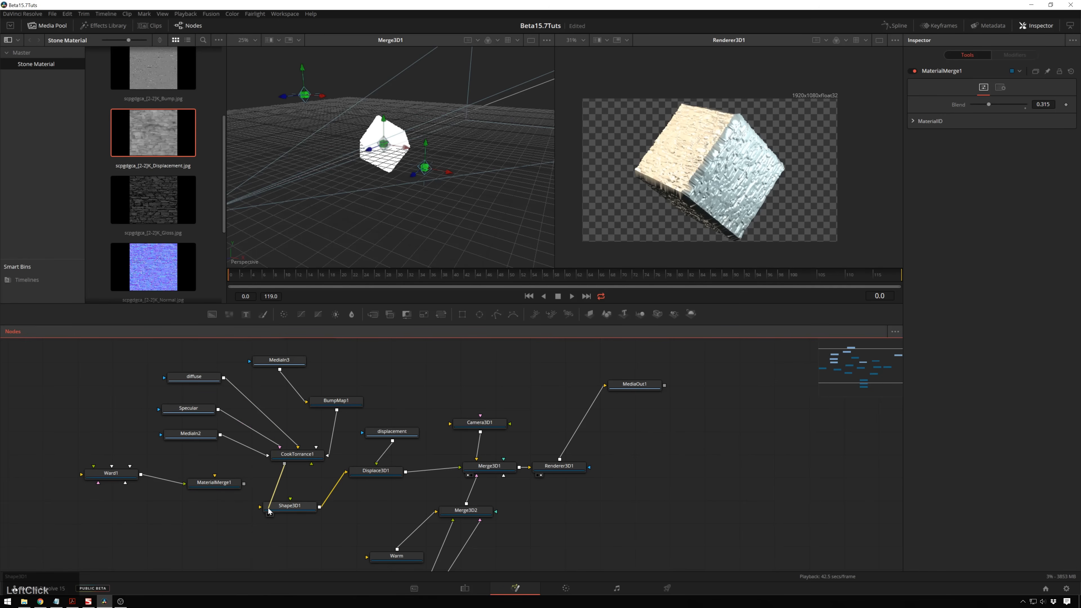
# Connect CookTorrance1 directly to the Shape3D1 material input and save the project.
pyautogui.moveTo(269, 511); pyautogui.dragTo(270, 510)
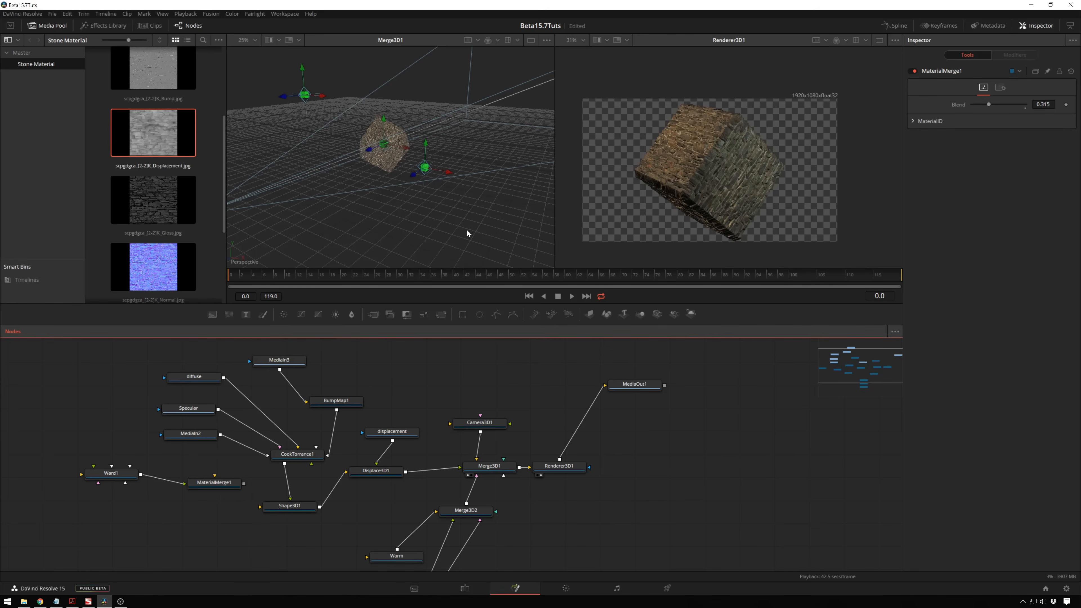
pyautogui.hotkey('ctrl', 's')
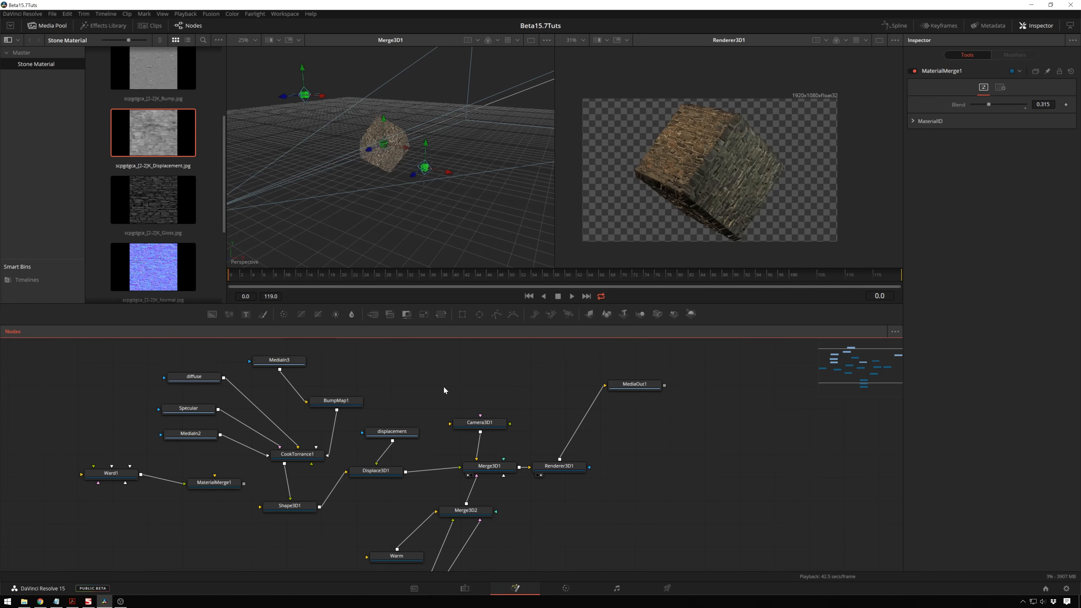